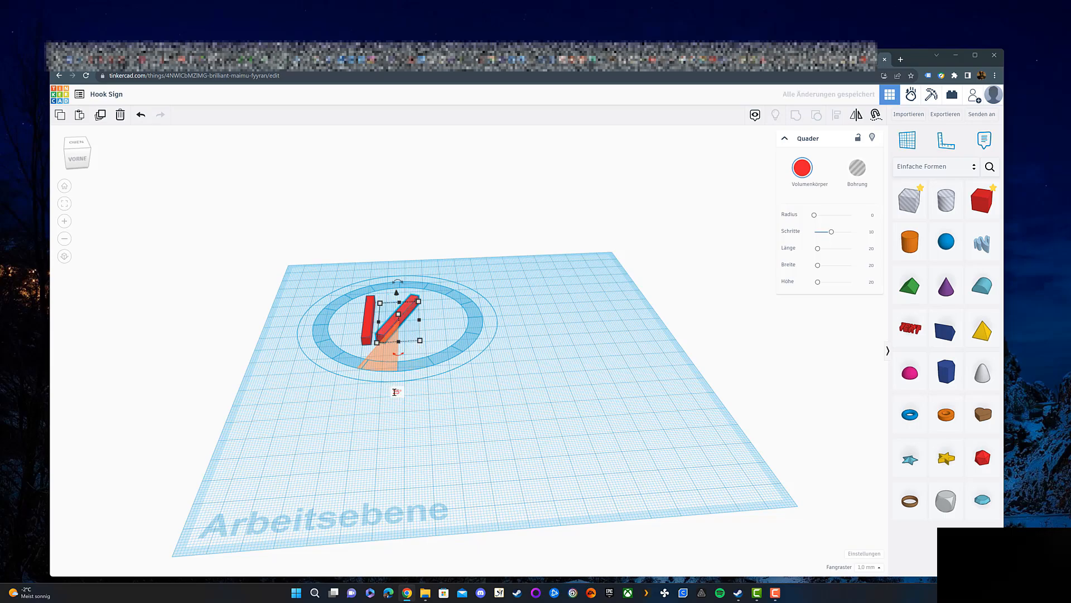
Rotate the diagonal bar by 90° and move it so its upper end meets the middle of the vertical bar
text(90)
key(Return)
click(541, 355)
right_drag(541, 355, 533, 410)
drag(384, 288, 393, 302)
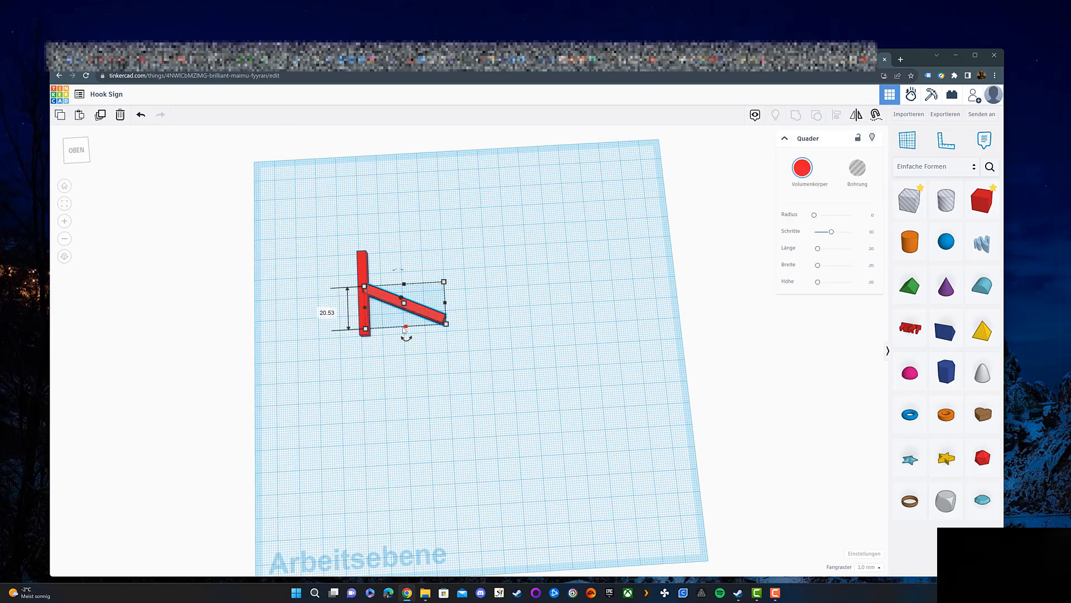
text(25)
key(Return)
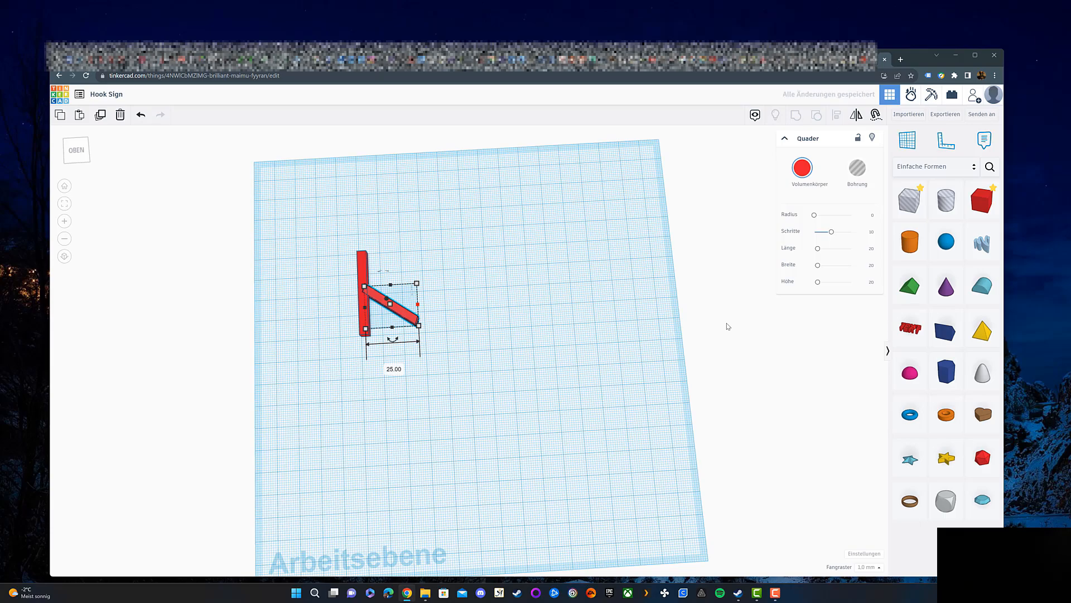
drag(419, 326, 475, 312)
click(141, 116)
click(141, 116)
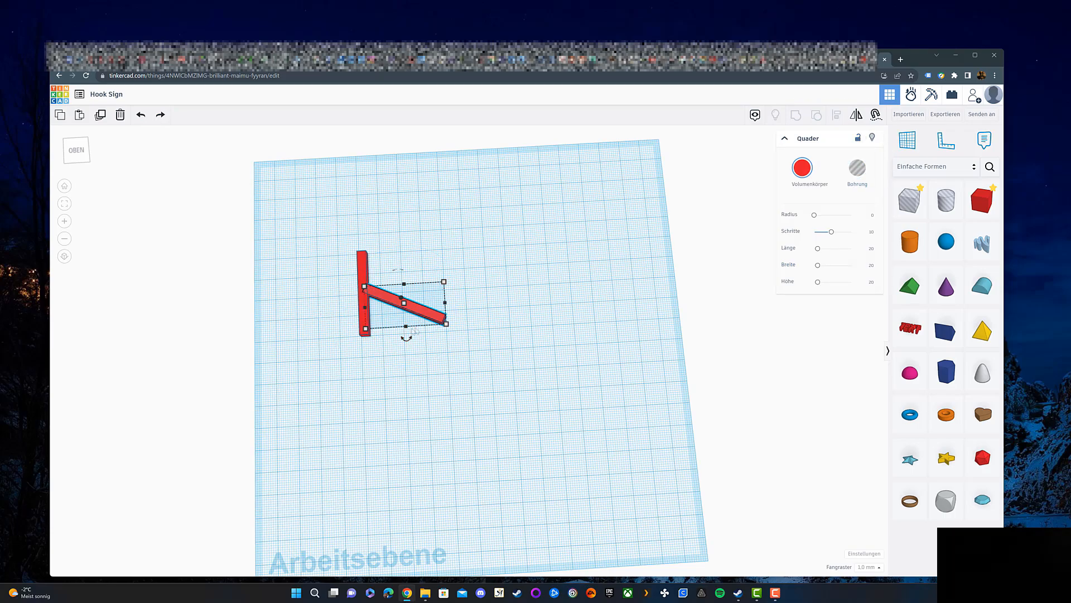
Duplicate the vertical bar and place the copy so it extends downward from the diagonal bar's far end
drag(405, 304, 424, 315)
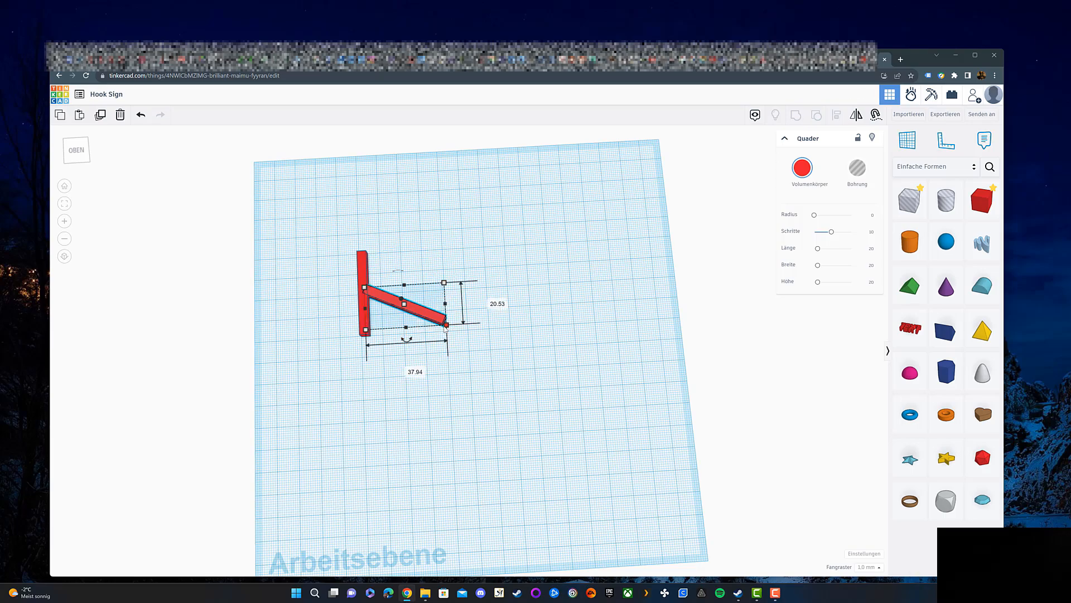
click(362, 270)
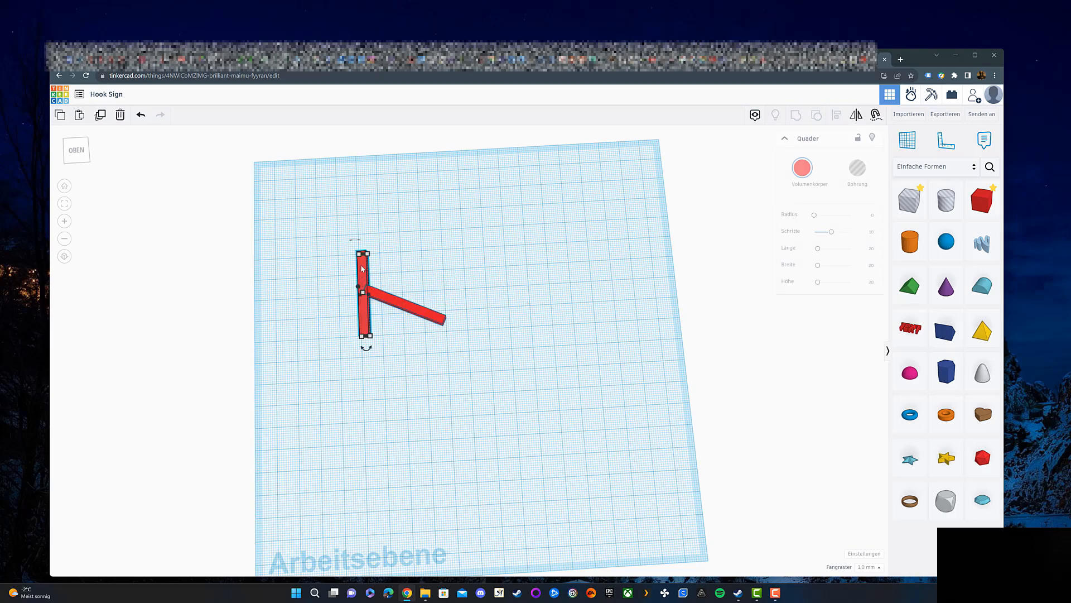
key(ctrl+c)
key(ctrl+v)
drag(373, 317, 445, 385)
Add a solid cylinder and a hole cylinder on the workplane beside the copied bar
drag(910, 241, 507, 366)
drag(945, 200, 522, 347)
click(507, 358)
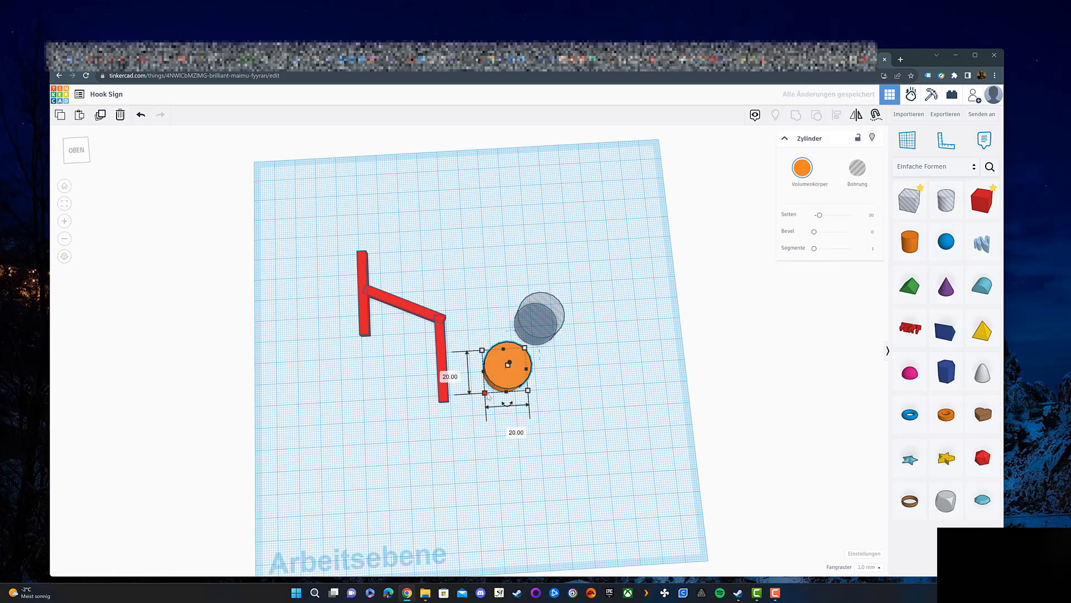
click(521, 346)
click(507, 363)
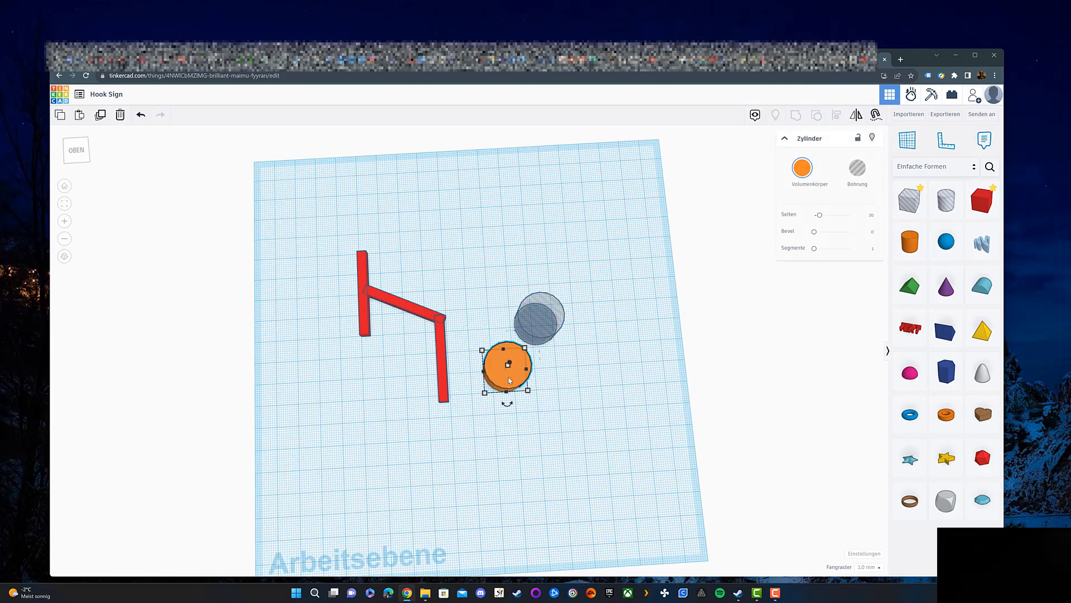
text(10)
key(Return)
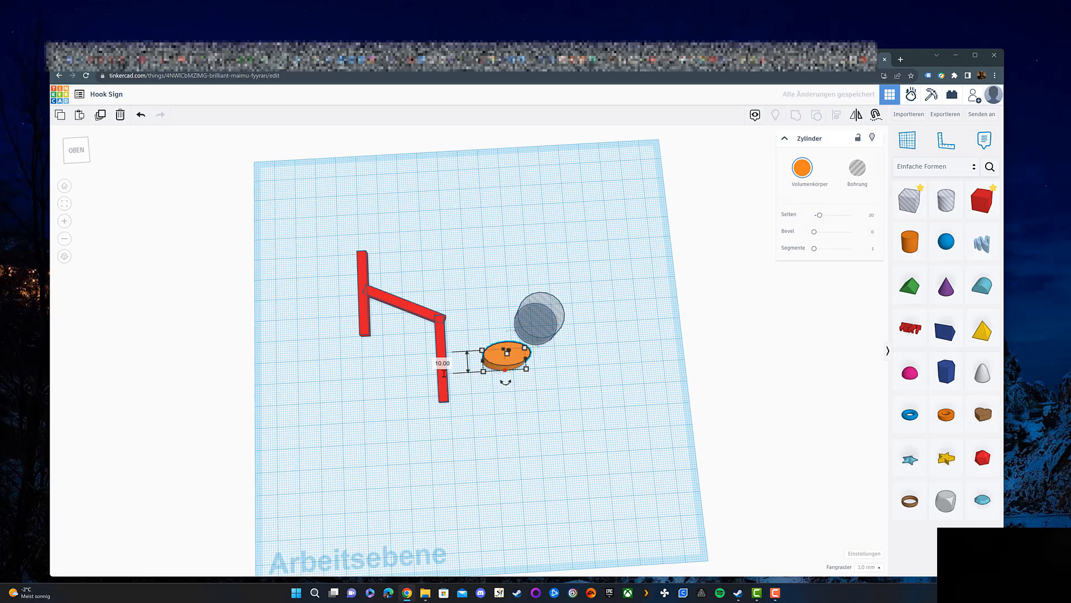
key(ctrl+z)
Set the hole cylinder's length and width to 16 mm
click(537, 341)
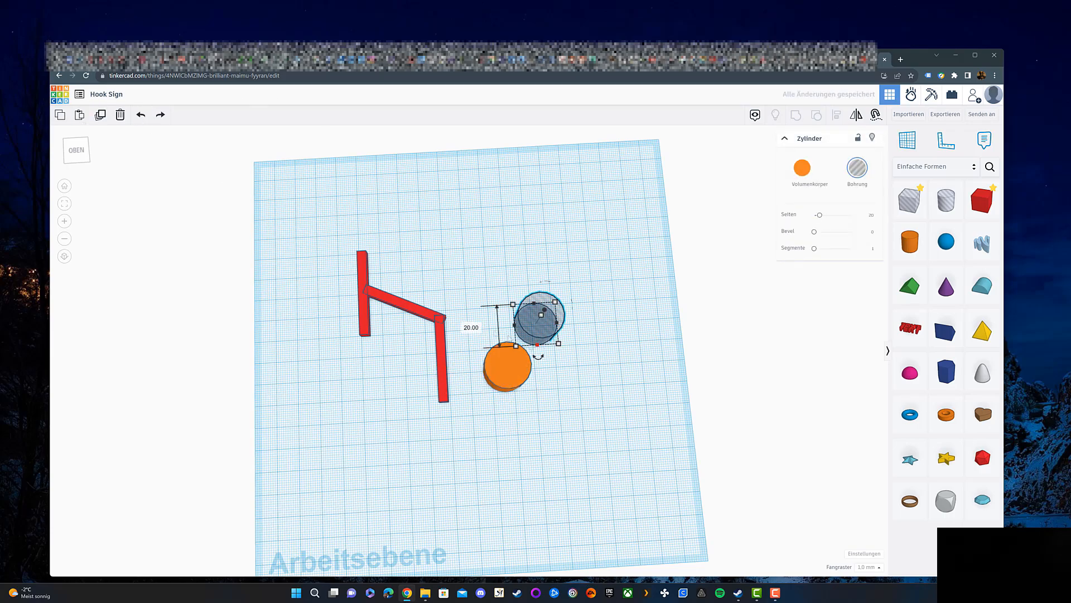
key(Return)
click(556, 320)
click(538, 376)
text(16)
key(Return)
Move the hole cylinder onto the solid cylinder and align the two shapes on their centres
drag(527, 330, 500, 378)
shift+click(503, 386)
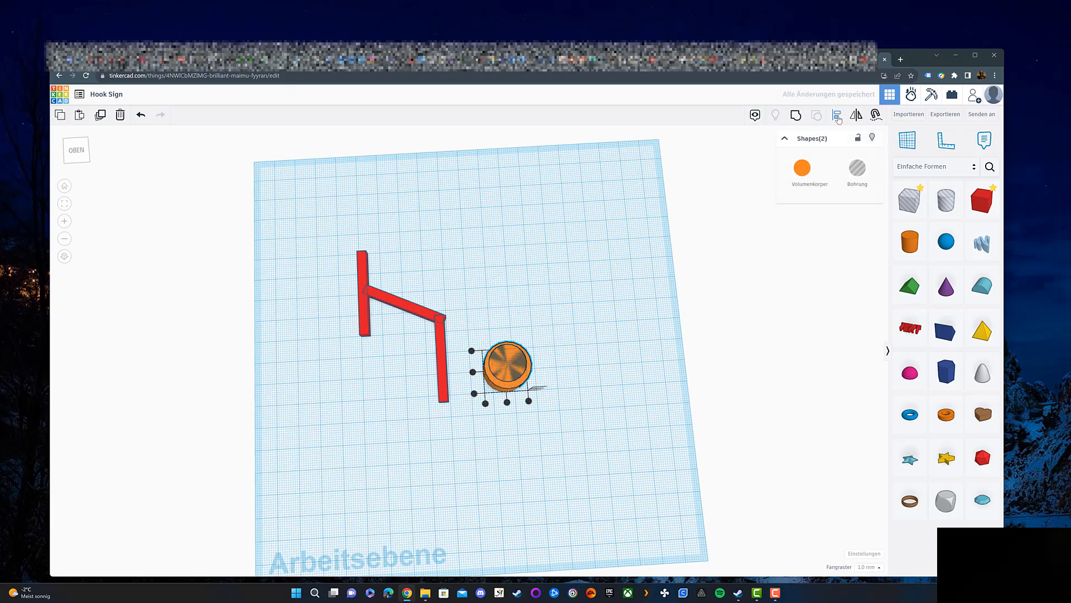
click(508, 369)
Set the hole cylinder's height to 25 mm
right_drag(628, 398, 617, 268)
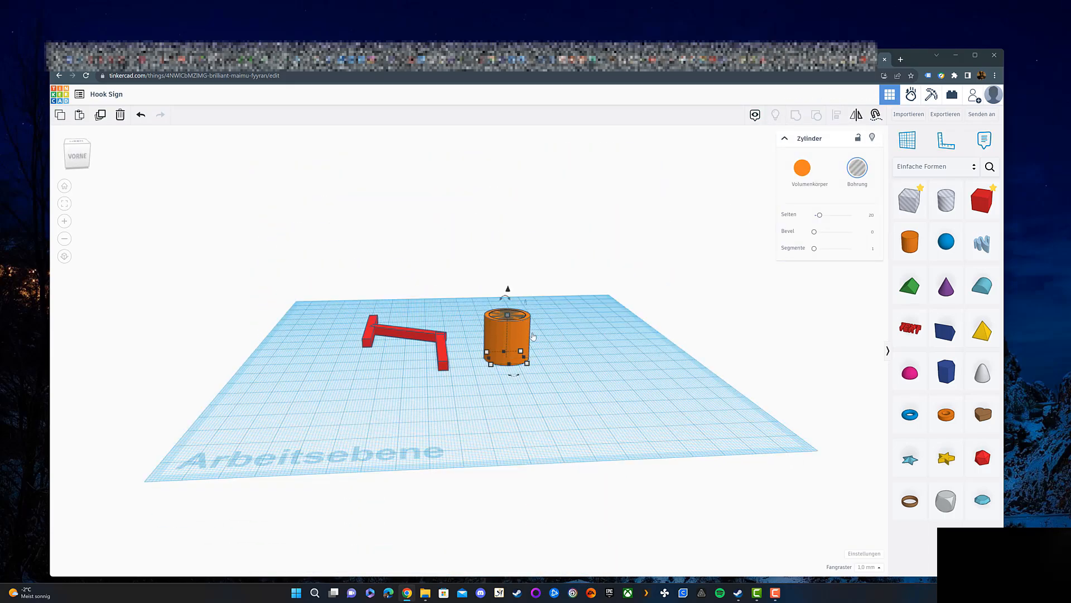
text(25)
key(Return)
click(591, 313)
Undo the last change to the hole cylinder and reduce its diameter to 12 mm
right_drag(589, 312, 584, 442)
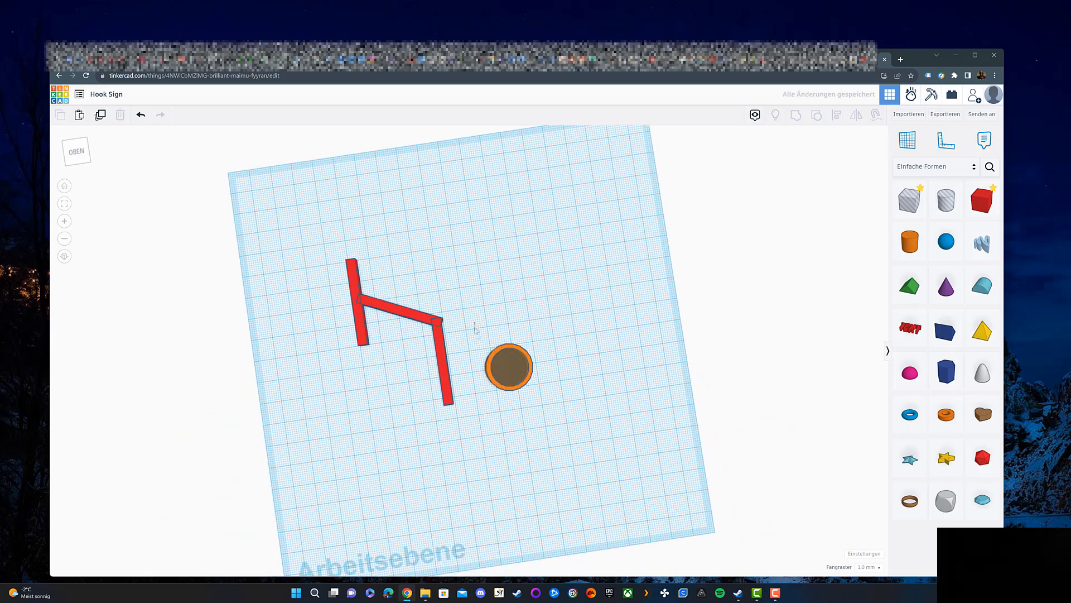
drag(570, 432, 466, 329)
click(442, 357)
click(509, 365)
right_drag(571, 373, 553, 328)
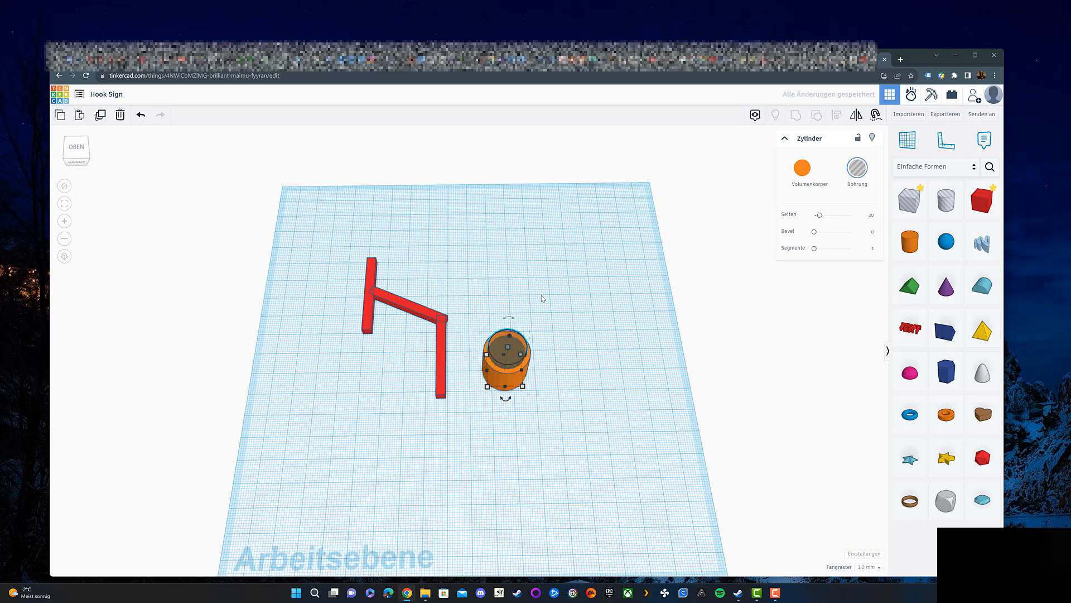
key(ctrl+z)
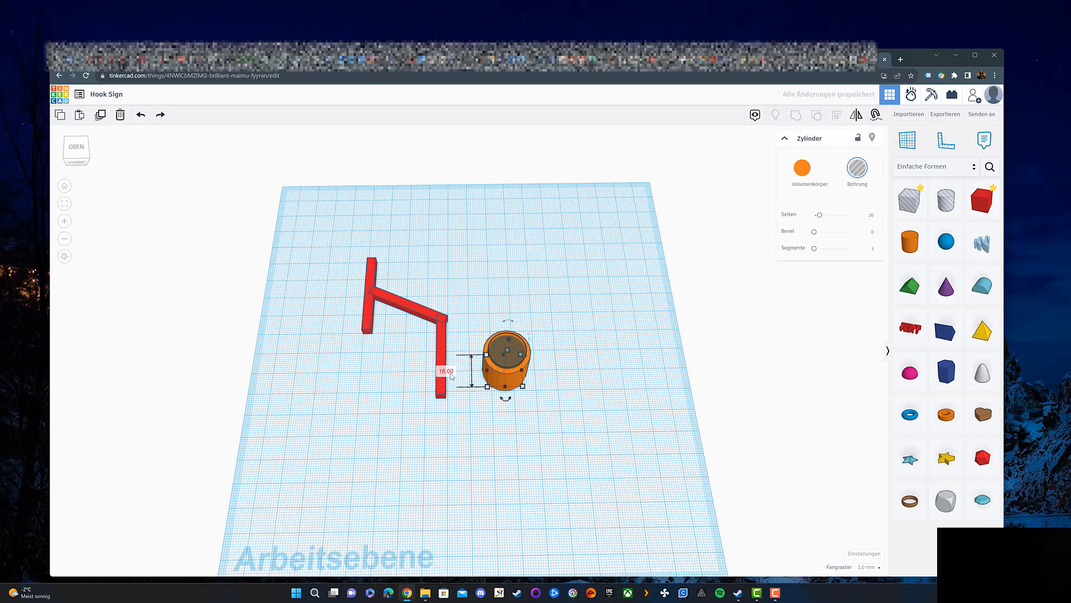
right_drag(523, 346, 517, 366)
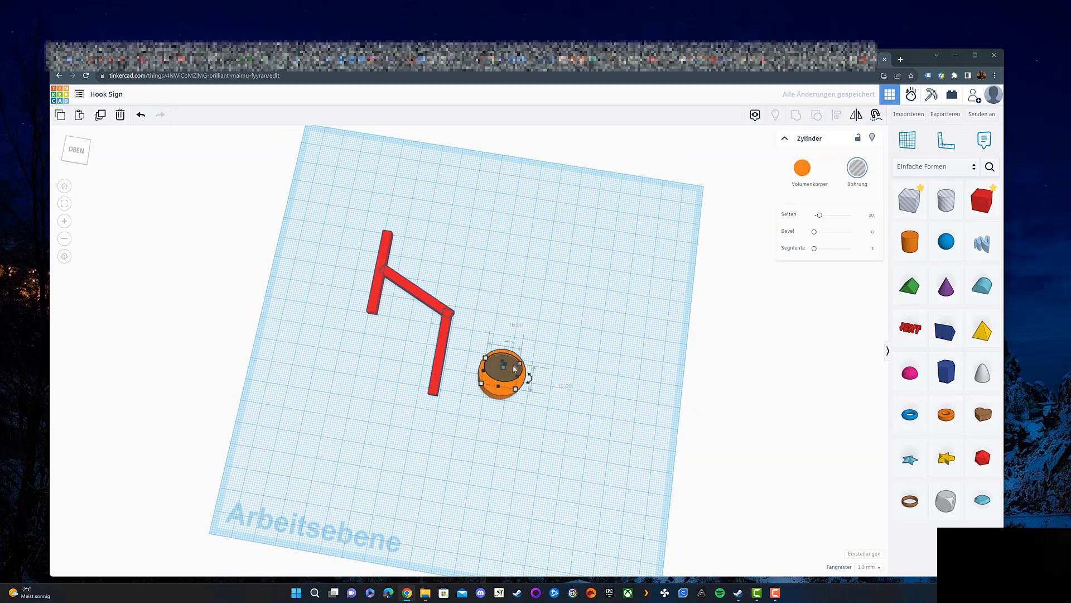
drag(518, 377, 510, 377)
Align the smaller hole cylinder with the centre of the solid cylinder
drag(473, 326, 539, 403)
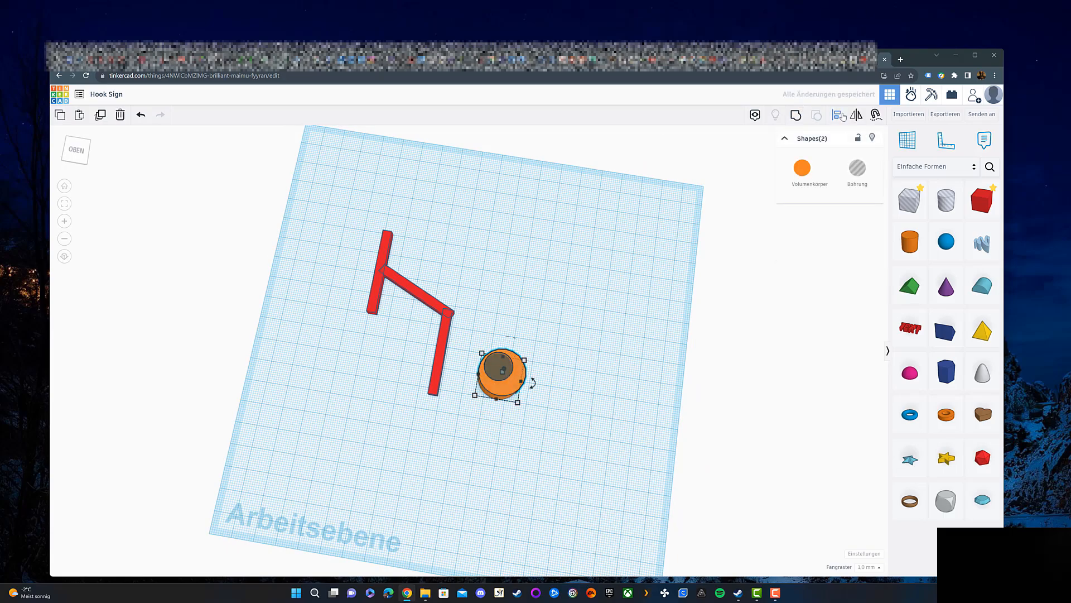
click(468, 372)
click(487, 324)
Place a hole box so it overlaps the rear part of the orange cylinder
right_drag(503, 356, 658, 362)
drag(903, 195, 502, 341)
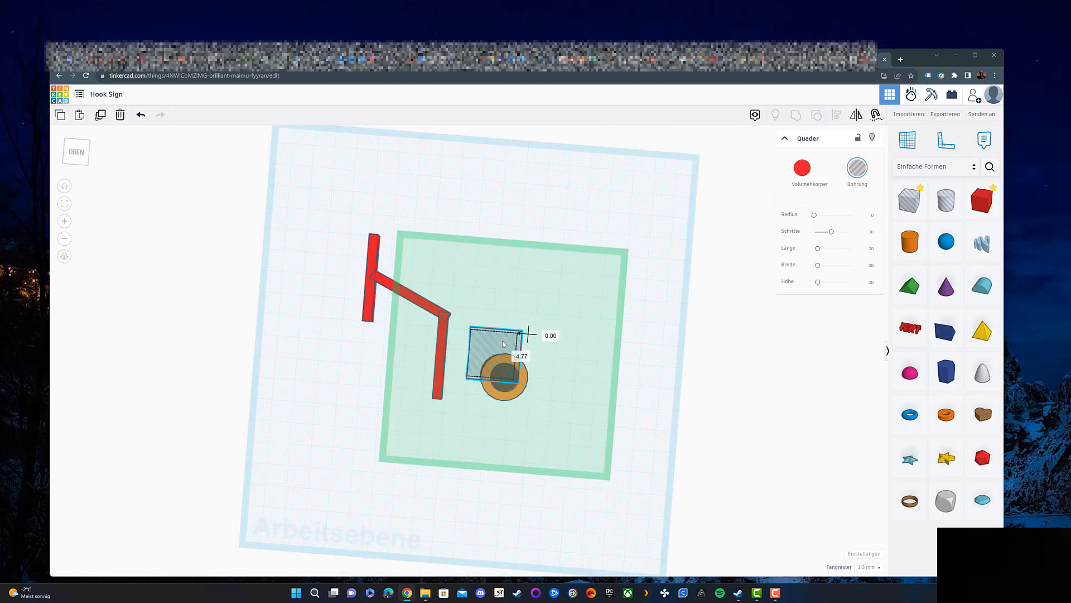
scroll(544, 397, up, 3)
scroll(544, 397, up, 1)
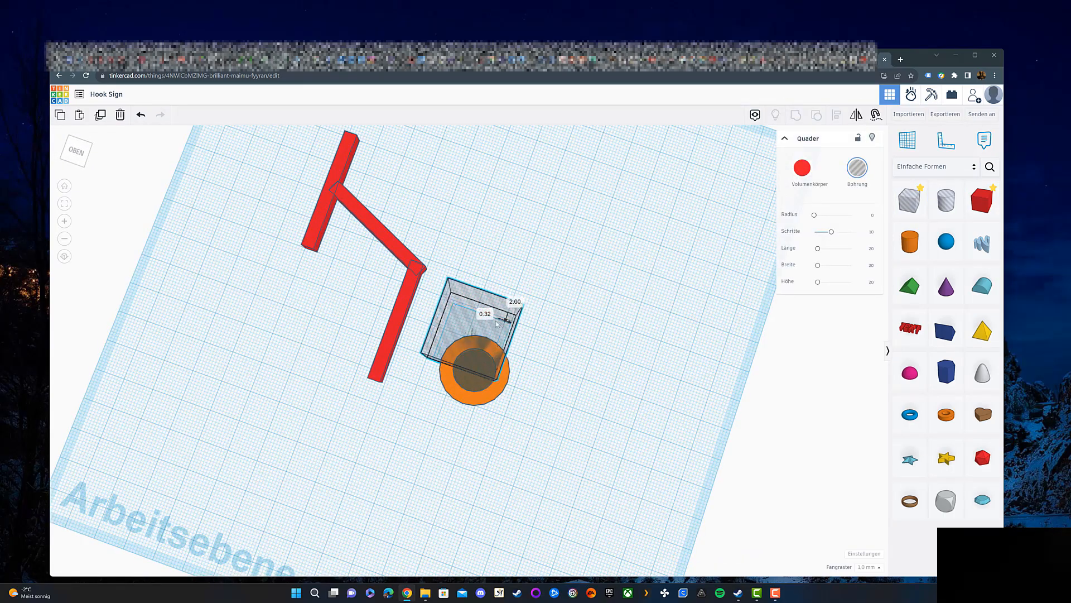
click(552, 351)
Nudge the hole box back by two grid steps and stretch its length to 23 mm
mouse_move(581, 396)
right_down()
mouse_move(545, 376)
mouse_move(597, 399)
right_up()
drag(495, 346, 496, 342)
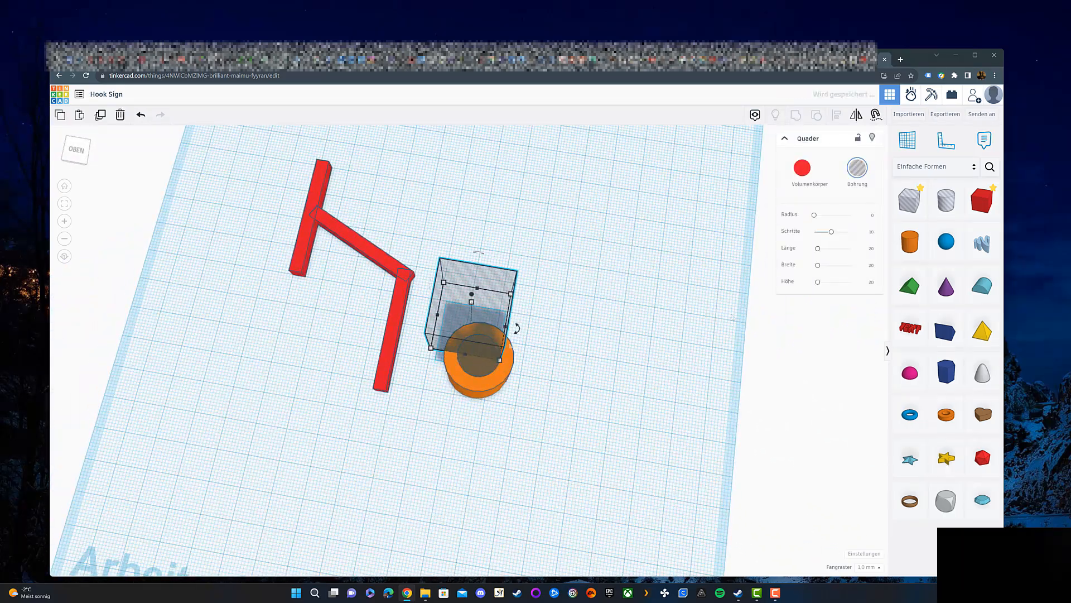
click(524, 334)
click(499, 330)
key(Up)
key(Up)
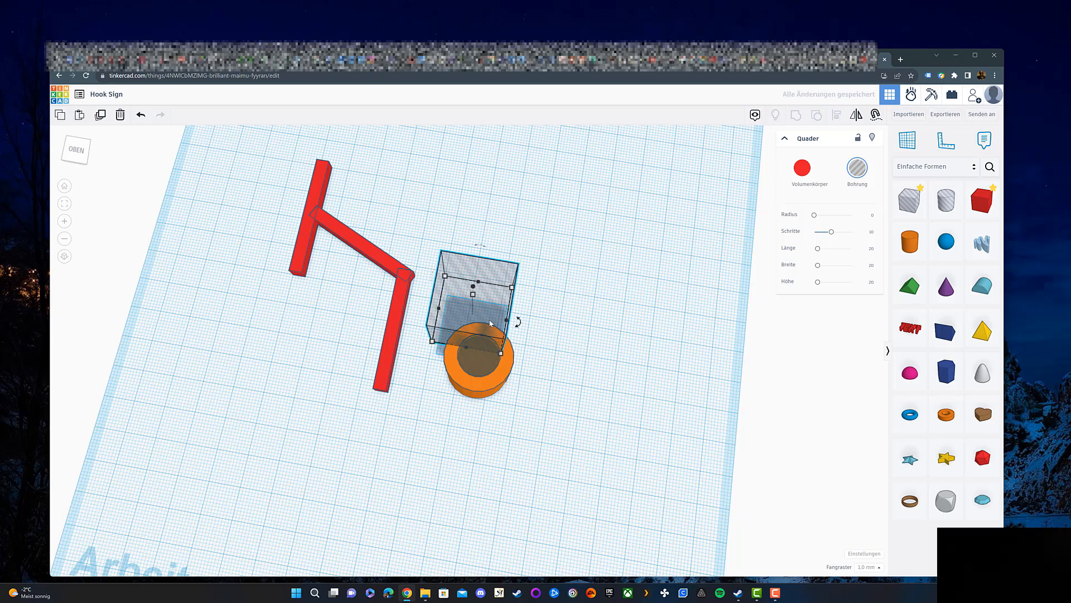
drag(467, 347, 465, 358)
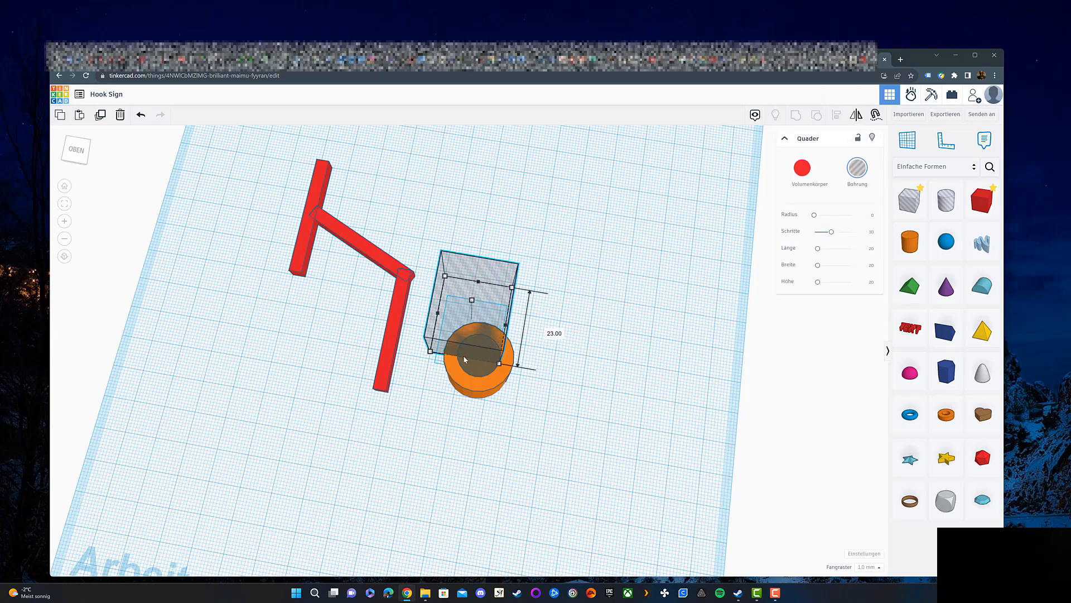
Lower the hole box until it cuts through the full height of the orange cylinder
click(566, 354)
right_drag(558, 274, 631, 223)
click(479, 232)
drag(471, 173, 471, 218)
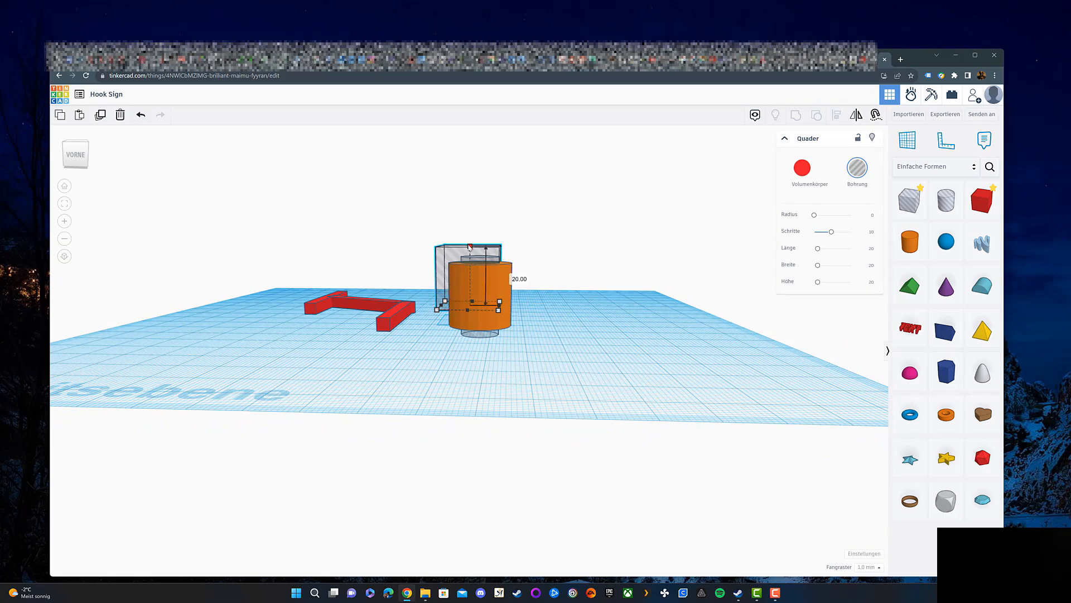
key(Return)
drag(470, 203, 470, 235)
click(617, 318)
Group the solid cylinder, the hole cylinder and the hole box into one hook shape
right_drag(617, 318, 629, 385)
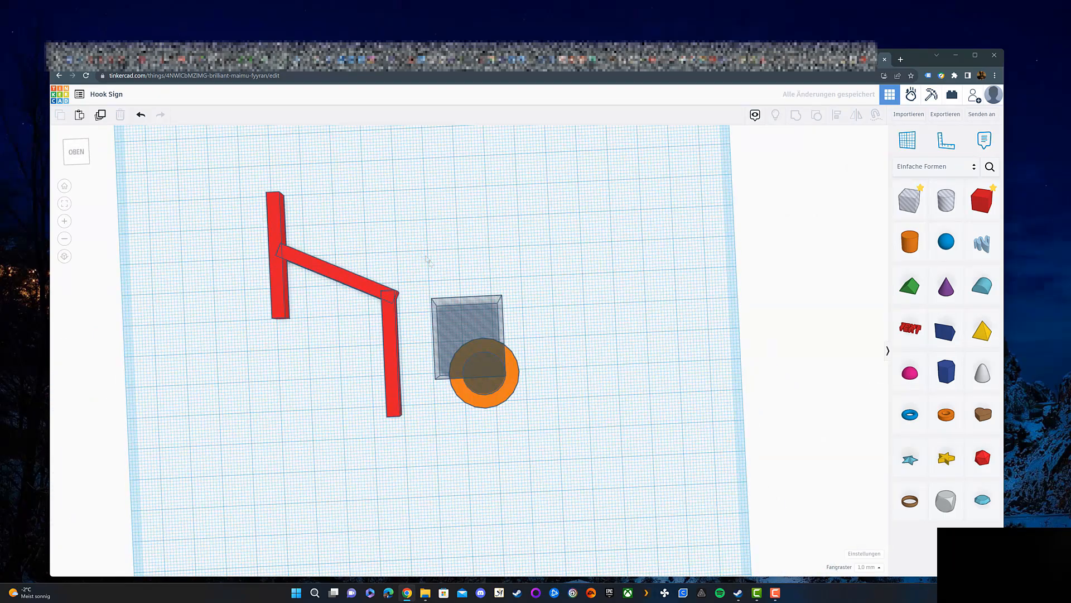
drag(430, 259, 536, 424)
click(796, 115)
Move the hook to the free end of the copied bar and reduce its height to 4 mm
drag(504, 385, 448, 423)
right_drag(549, 416, 617, 335)
drag(467, 268, 468, 319)
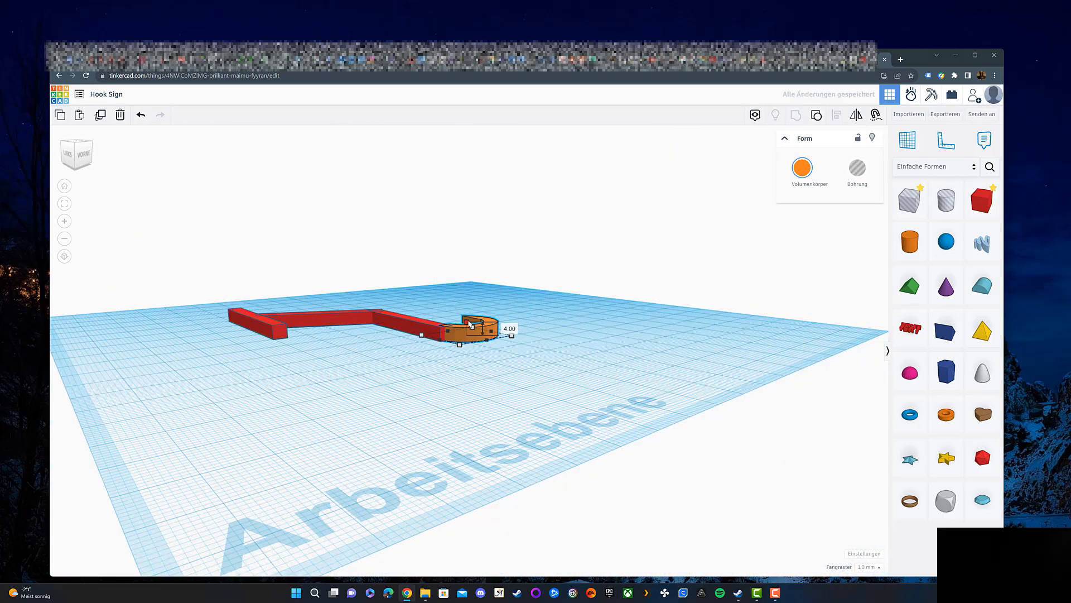
Fine-tune the hook's position so it lines up with the end of the copied bar
click(550, 363)
right_drag(549, 363, 528, 448)
drag(449, 440, 447, 445)
click(557, 304)
right_drag(557, 304, 534, 327)
click(449, 417)
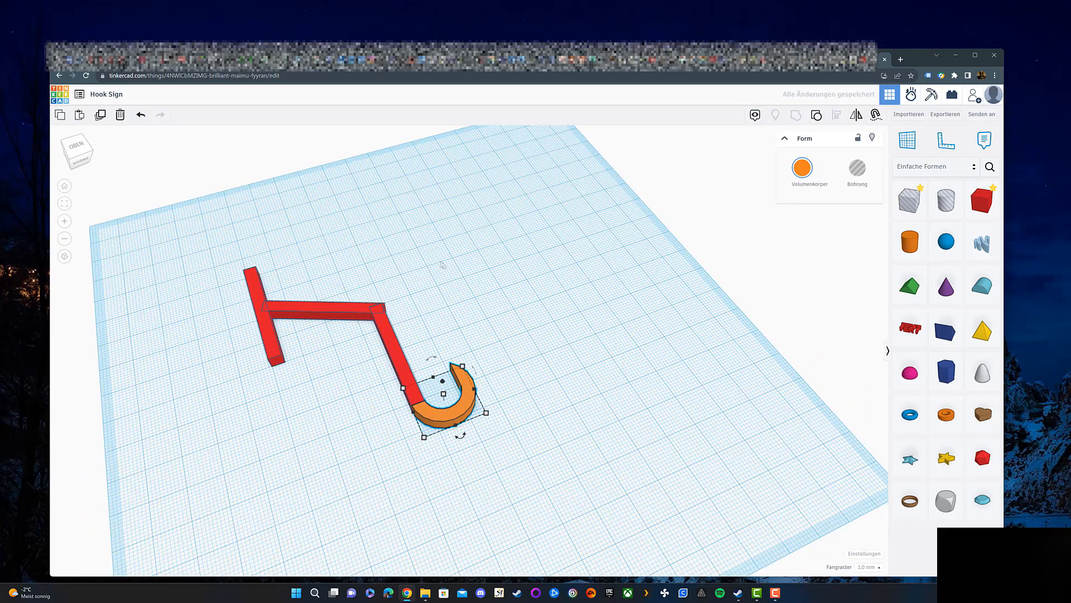
Break the hook back into its component shapes and set the orange cylinder's segments to 10
click(600, 371)
right_drag(600, 371, 574, 437)
click(453, 428)
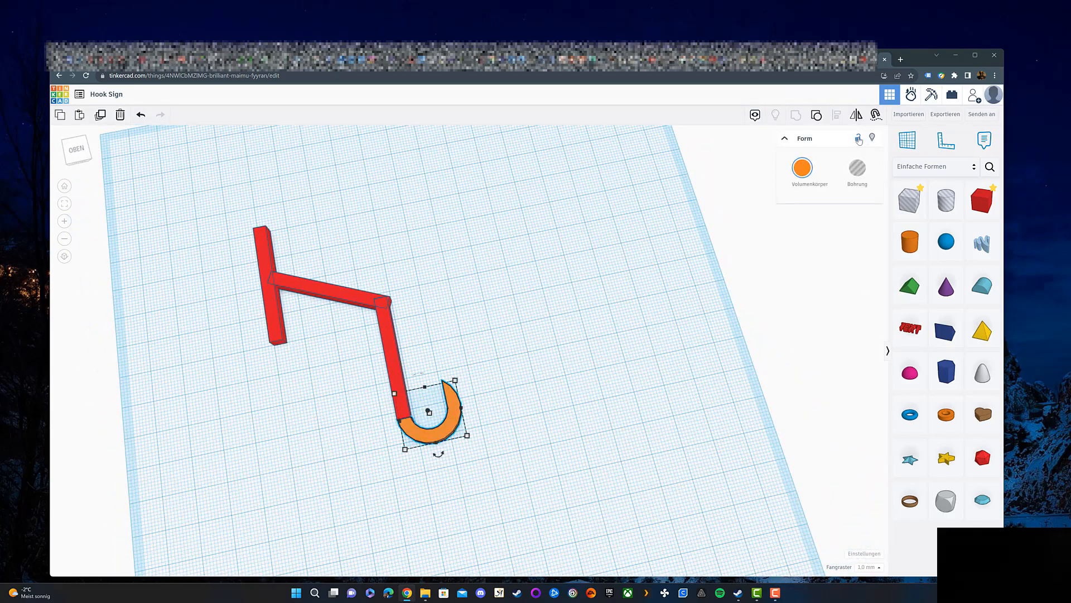
right_drag(541, 409, 565, 357)
double_click(429, 394)
click(580, 388)
double_click(420, 362)
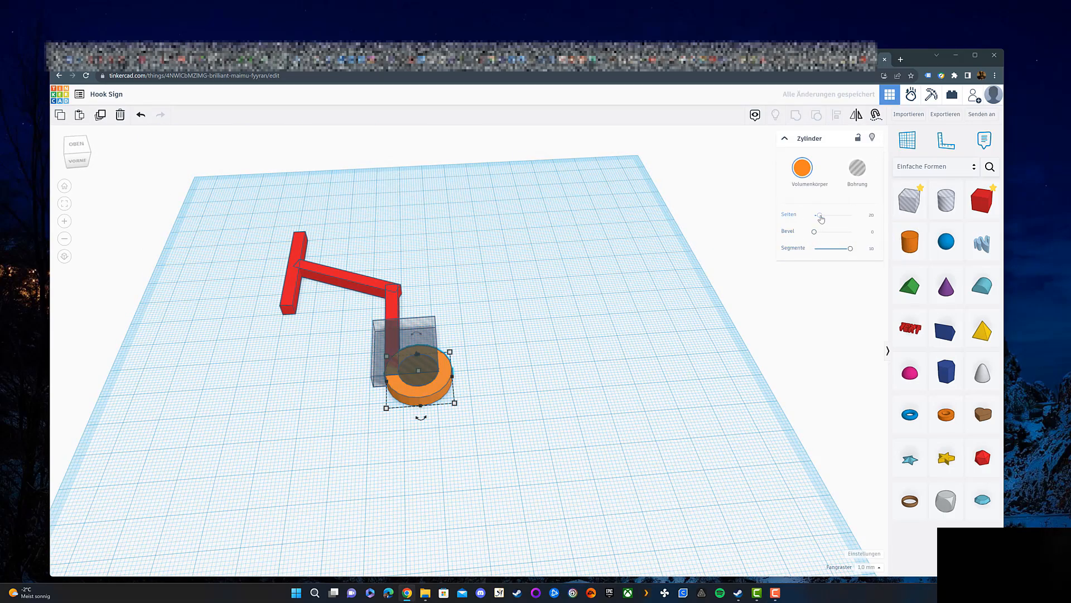
right_drag(671, 350, 556, 311)
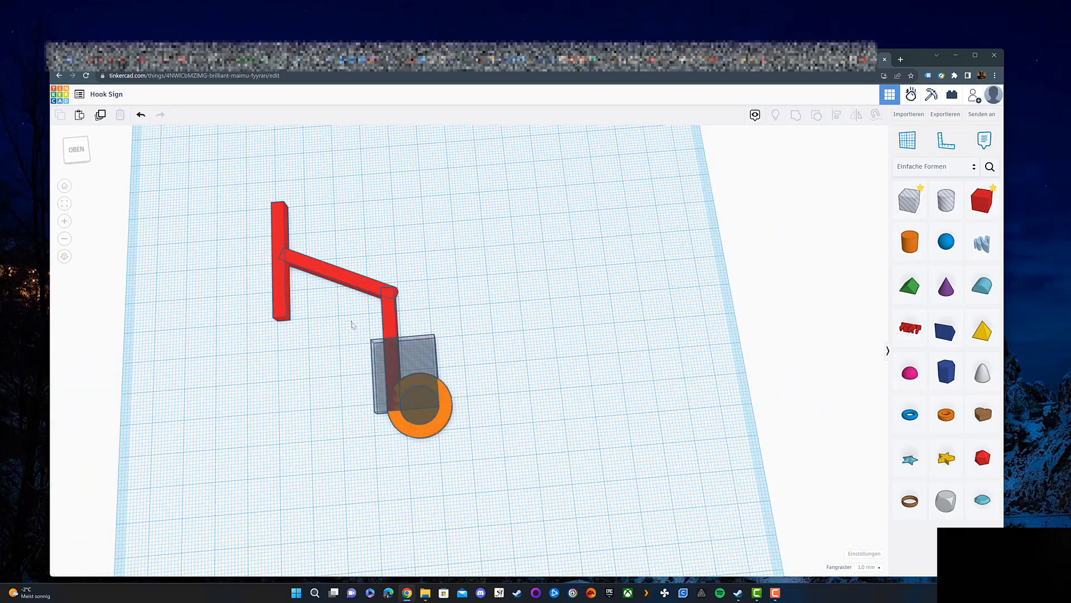
drag(352, 324, 419, 444)
right_drag(419, 444, 573, 329)
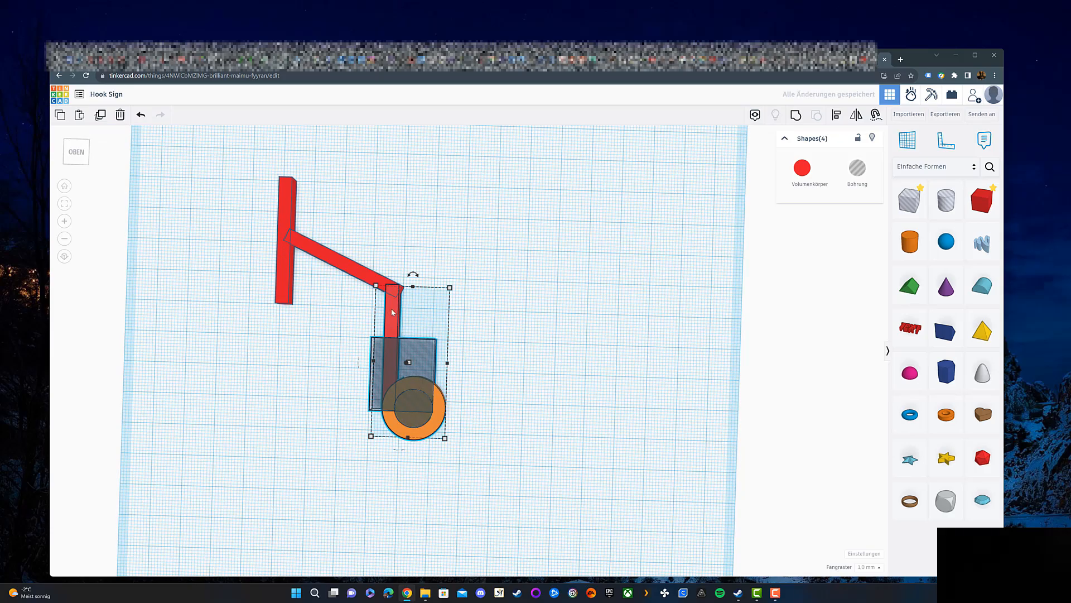
click(438, 267)
right_drag(438, 267, 514, 370)
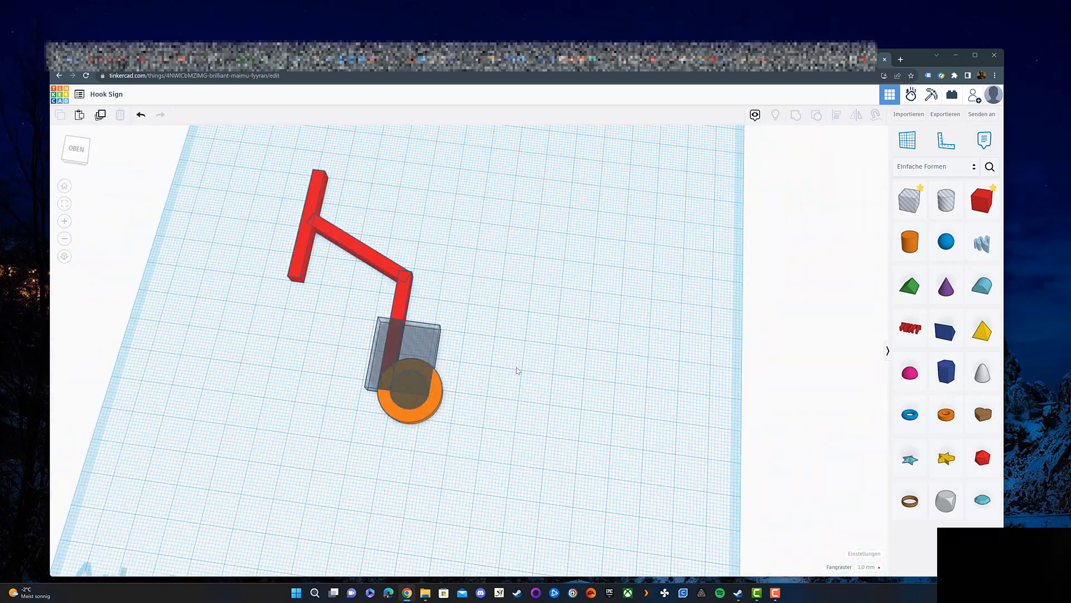
key(ctrl+a)
click(584, 308)
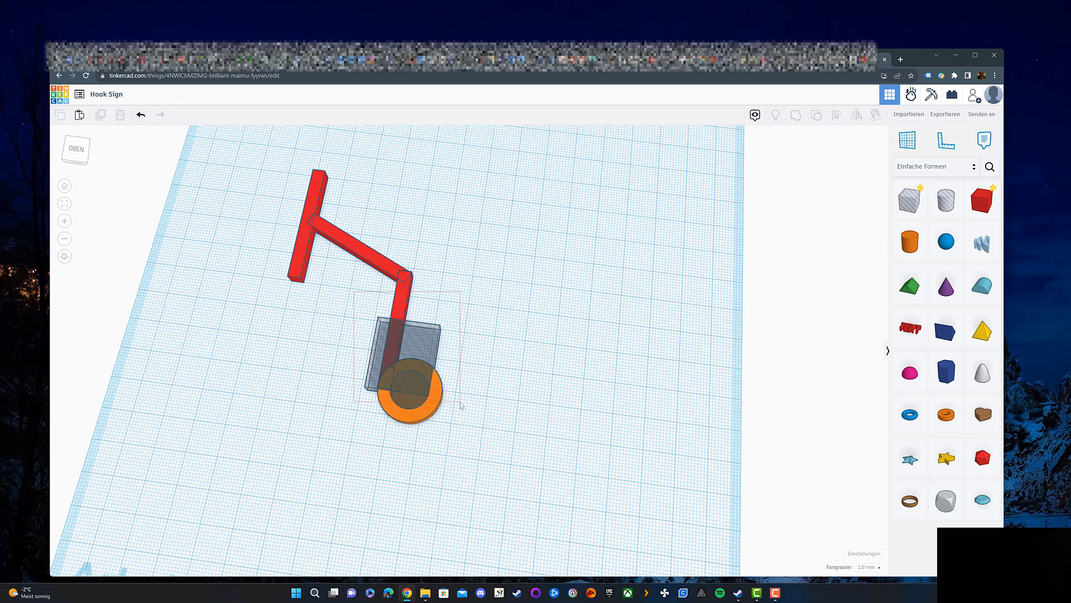
Shorten the copied bar to 22 mm and move the hook's component shapes up to its new end
click(399, 318)
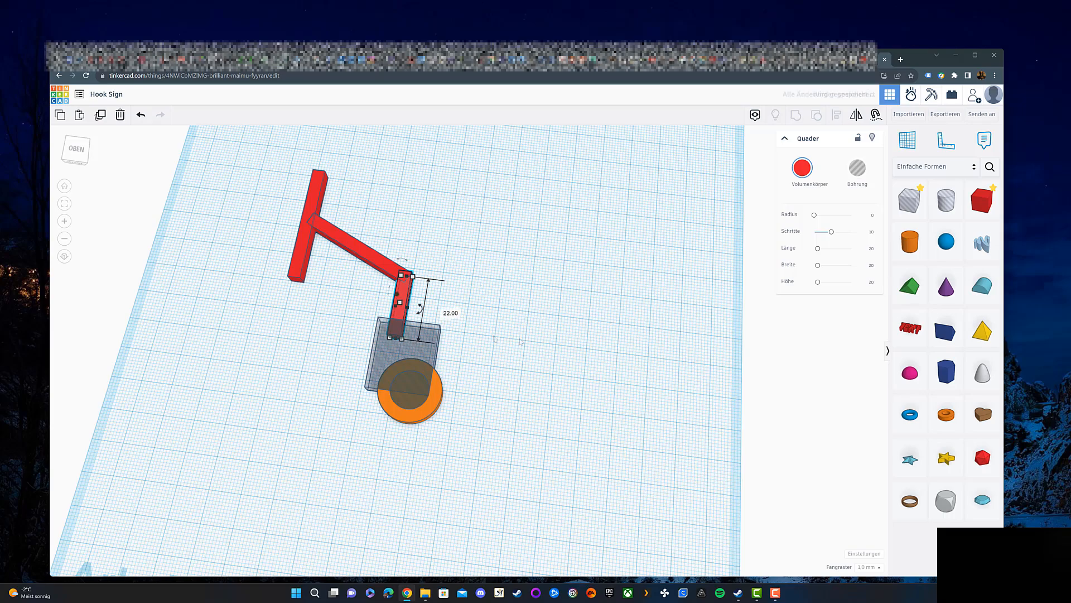
click(544, 388)
drag(357, 303, 416, 373)
key(ctrl+z)
click(348, 355)
drag(348, 355, 420, 335)
click(226, 345)
Place a ruler at the lower end of the vertical bar and select the diagonal bar to show its dimensions
right_drag(226, 345, 671, 316)
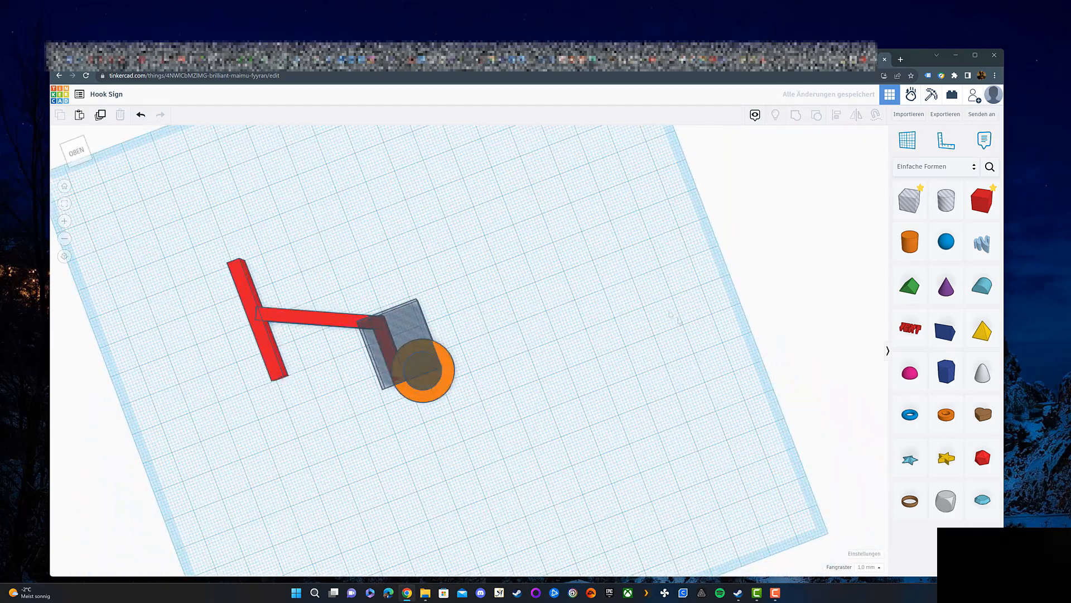
click(946, 140)
right_drag(275, 371, 254, 395)
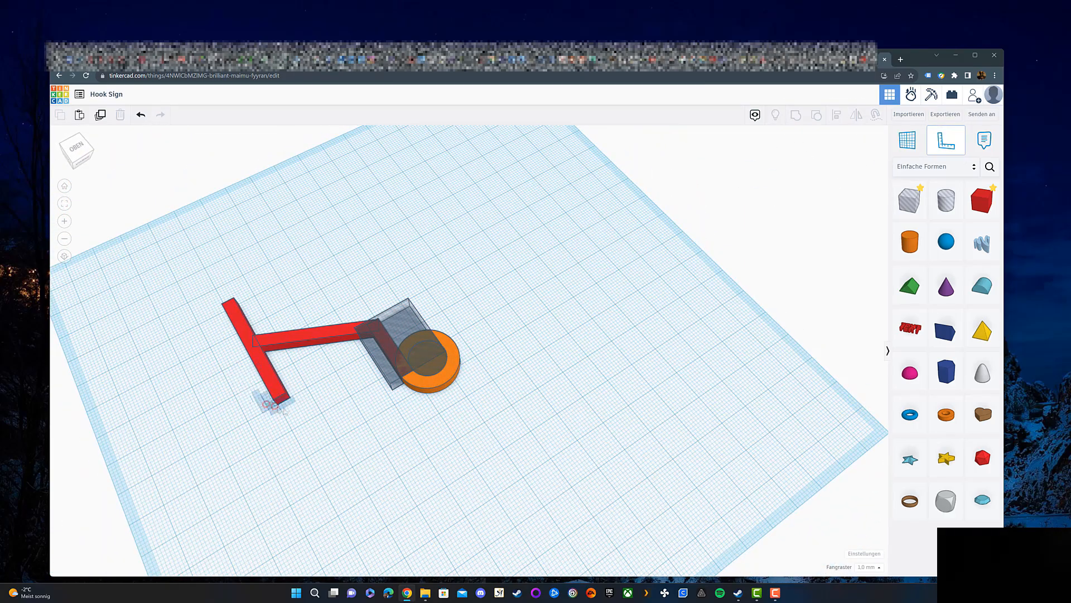
click(277, 404)
click(329, 341)
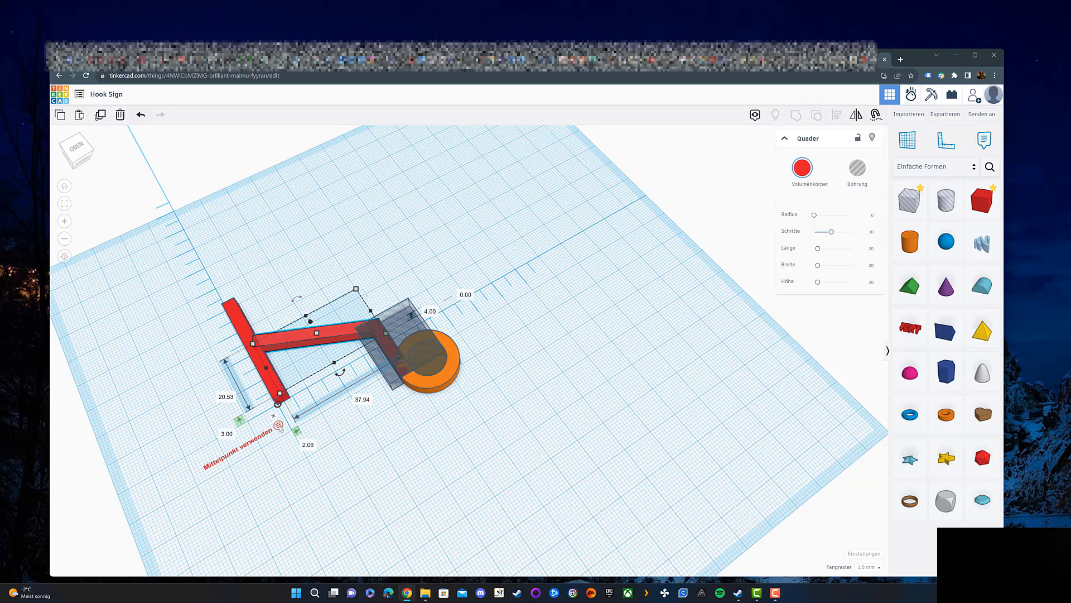
Reposition the ruler at the right corner of the vertical bar's lower end and select the diagonal bar to show its dimensions
click(355, 447)
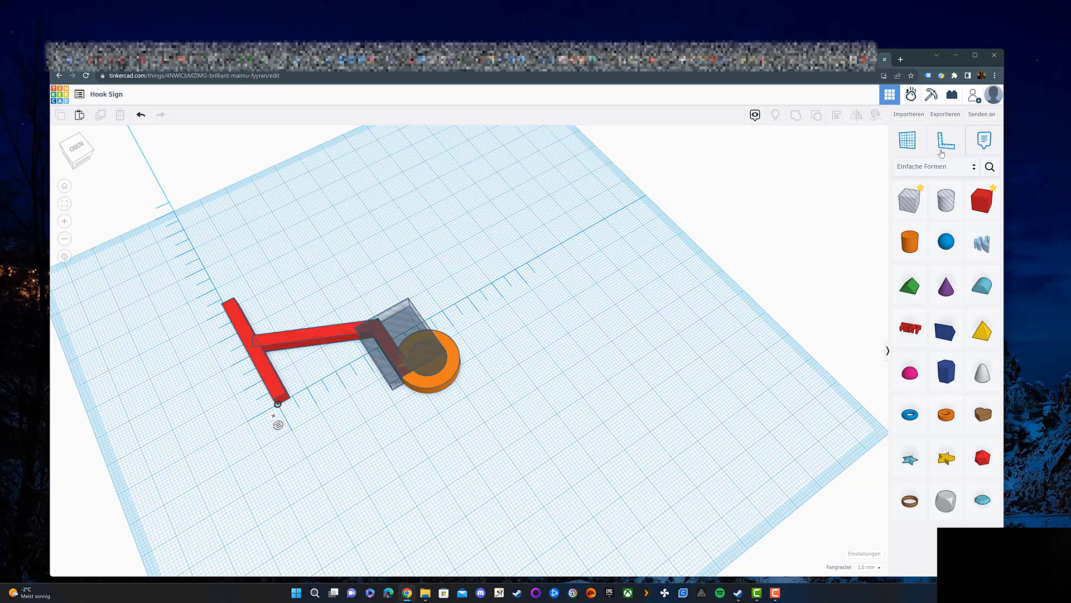
click(332, 332)
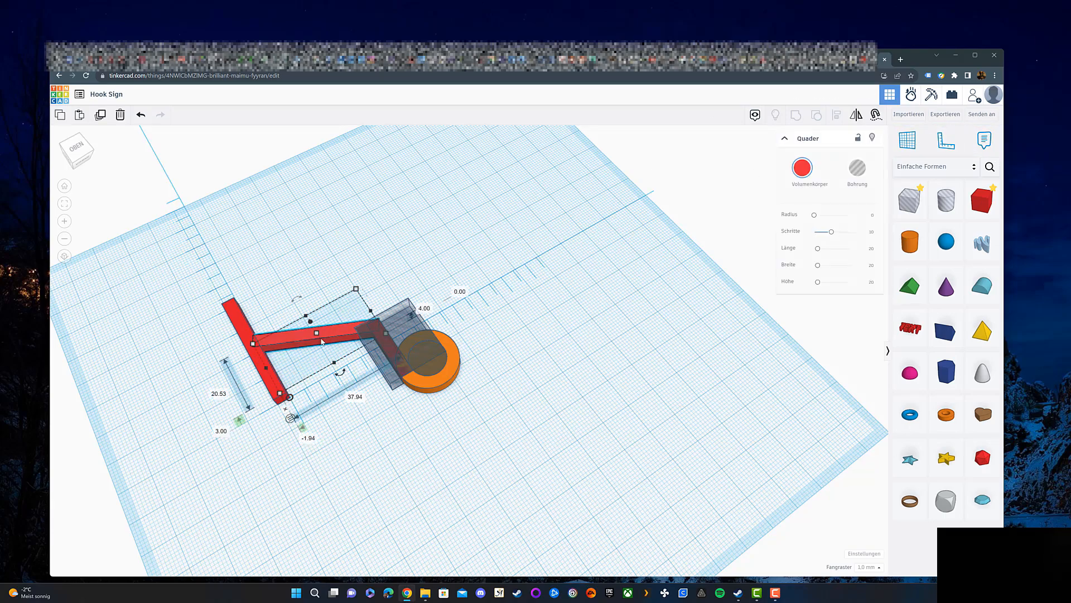
click(447, 406)
drag(447, 407, 178, 273)
mouse_move(310, 342)
mouse_down()
mouse_move(349, 325)
mouse_move(324, 334)
mouse_up()
click(365, 418)
right_drag(366, 419, 362, 443)
click(945, 140)
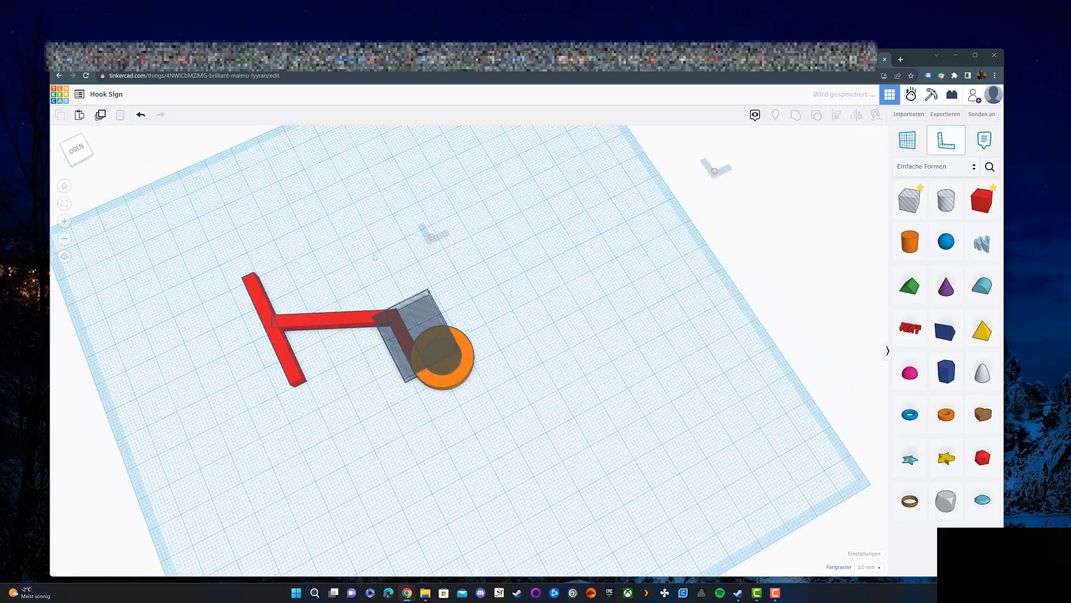
click(306, 381)
click(371, 318)
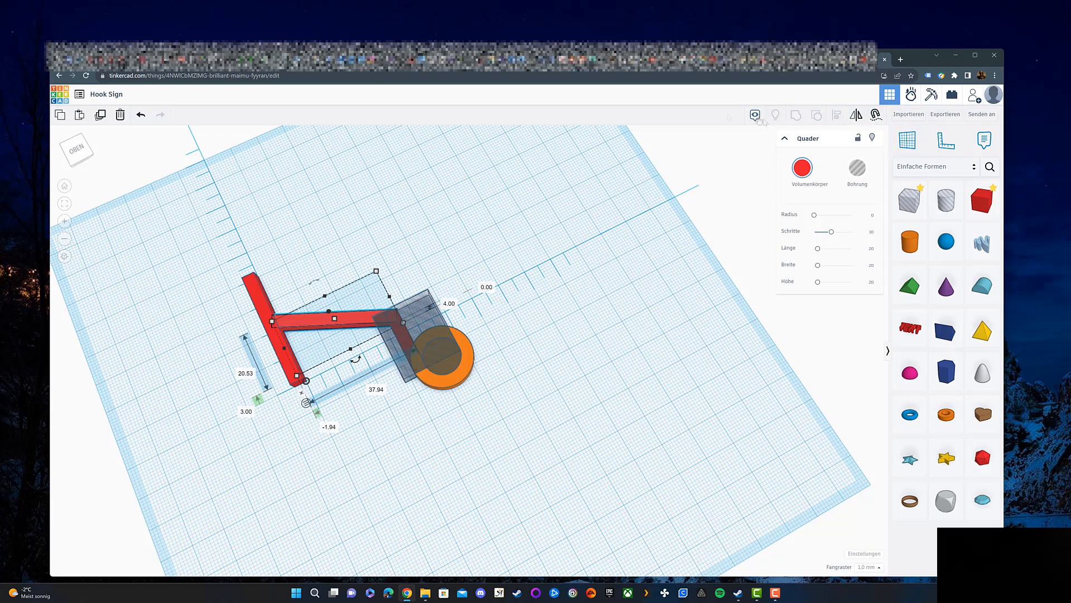
Shorten the diagonal bar and rotate it by 25 degrees
drag(406, 324, 327, 352)
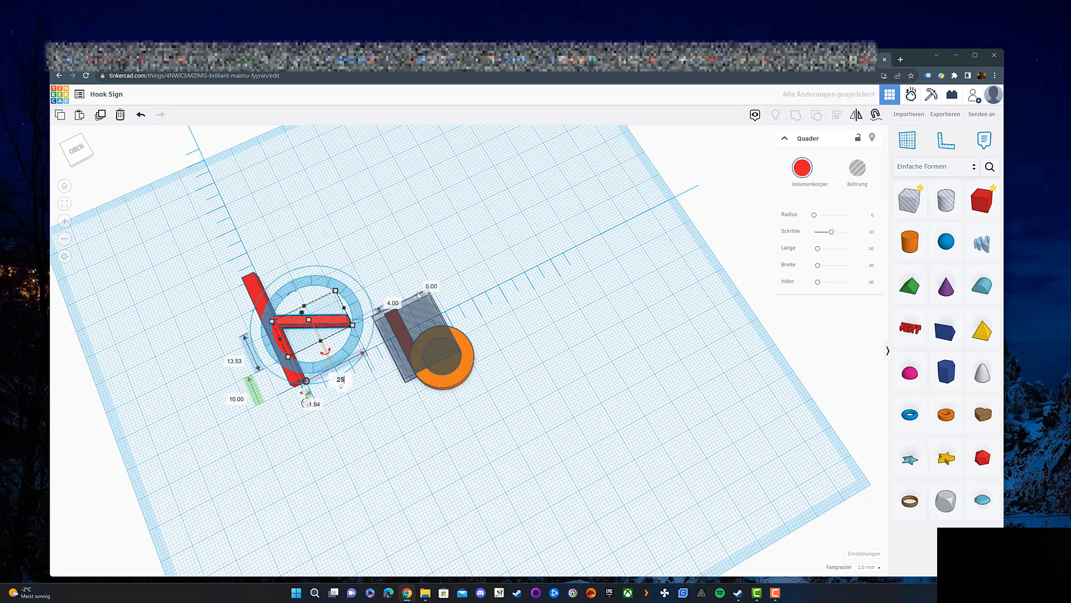
key(Return)
click(321, 247)
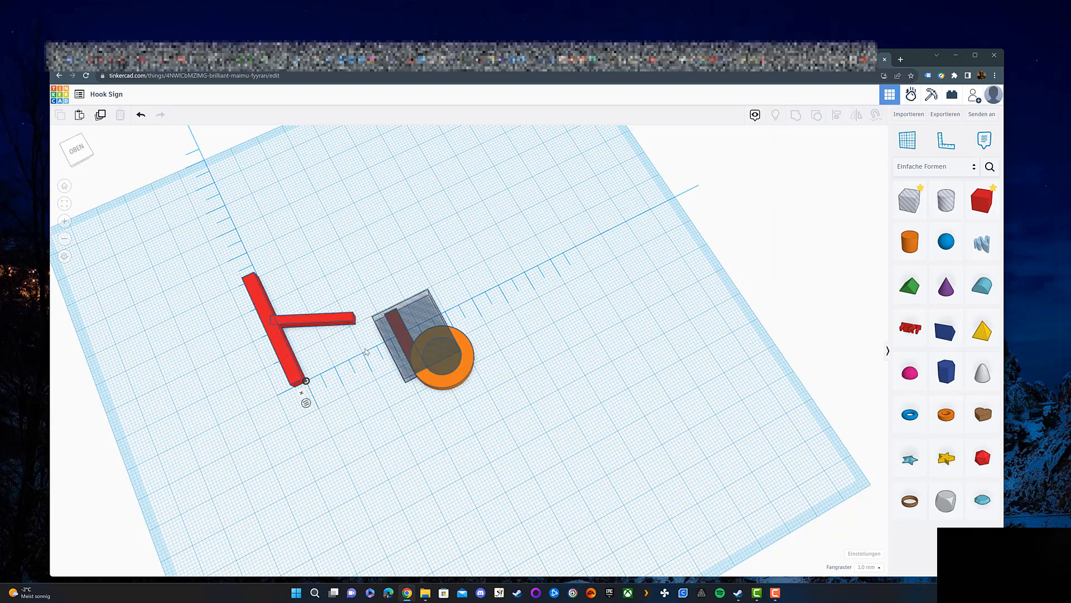
Move the copied bar and the hook's component shapes over to the free end of the shortened diagonal bar
drag(465, 347, 417, 371)
click(549, 466)
right_drag(558, 480, 488, 477)
drag(480, 424, 224, 180)
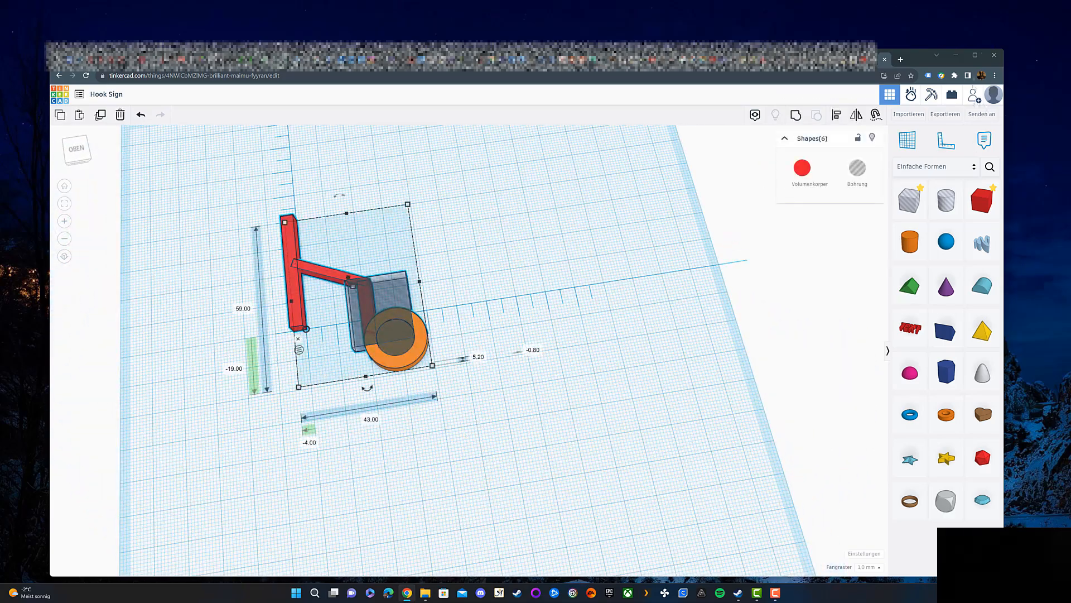
click(796, 114)
key(ctrl+z)
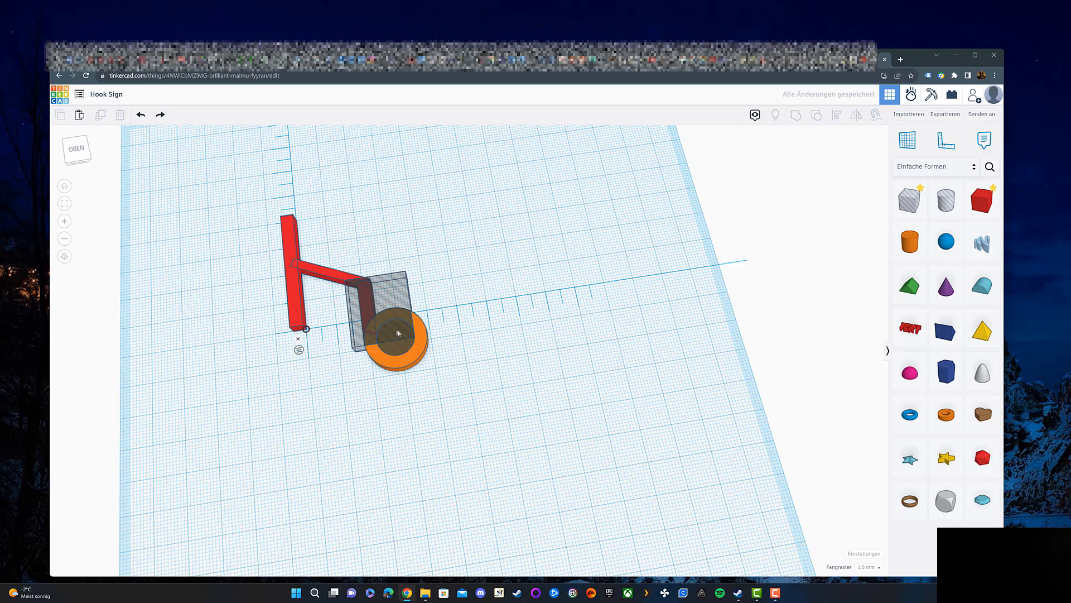
Group the cylinder and its hole shapes into a hook, and group that hook with all the bars into one shape
drag(358, 222, 504, 390)
click(796, 114)
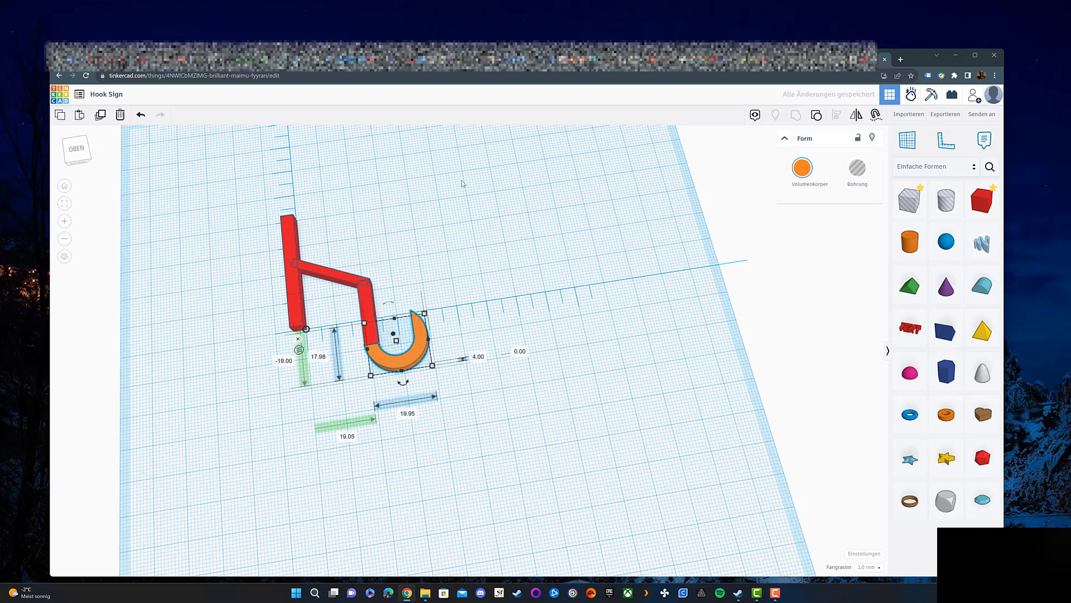
click(464, 183)
drag(229, 191, 479, 402)
click(797, 114)
click(491, 222)
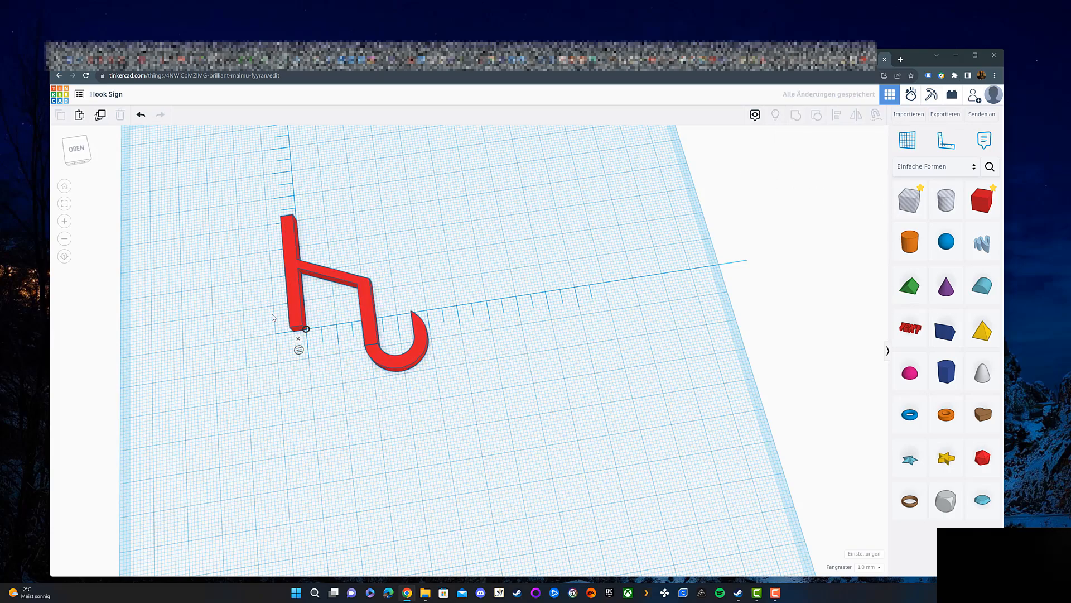
Ungroup the model and shift the orange hook slightly up so it overlaps the lower end of the copied bar
click(369, 303)
right_drag(402, 318, 434, 350)
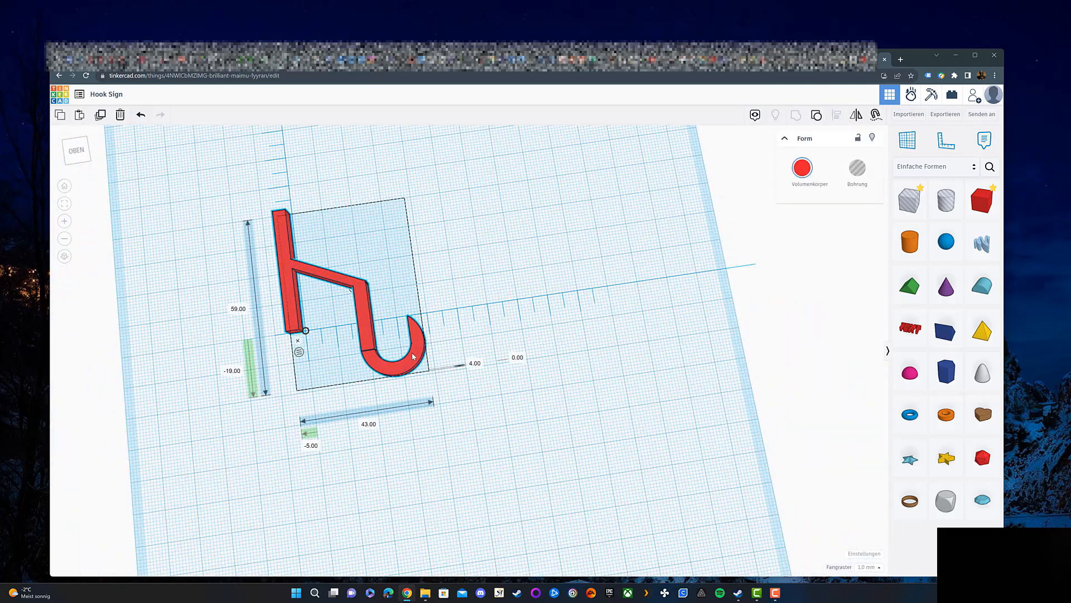
click(479, 330)
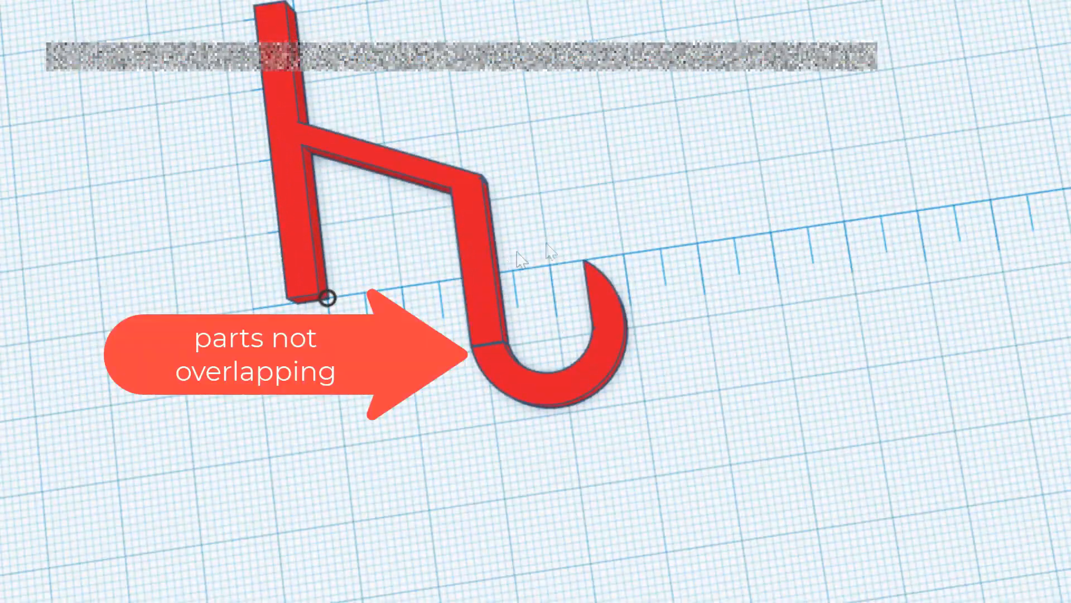
right_drag(546, 243, 557, 207)
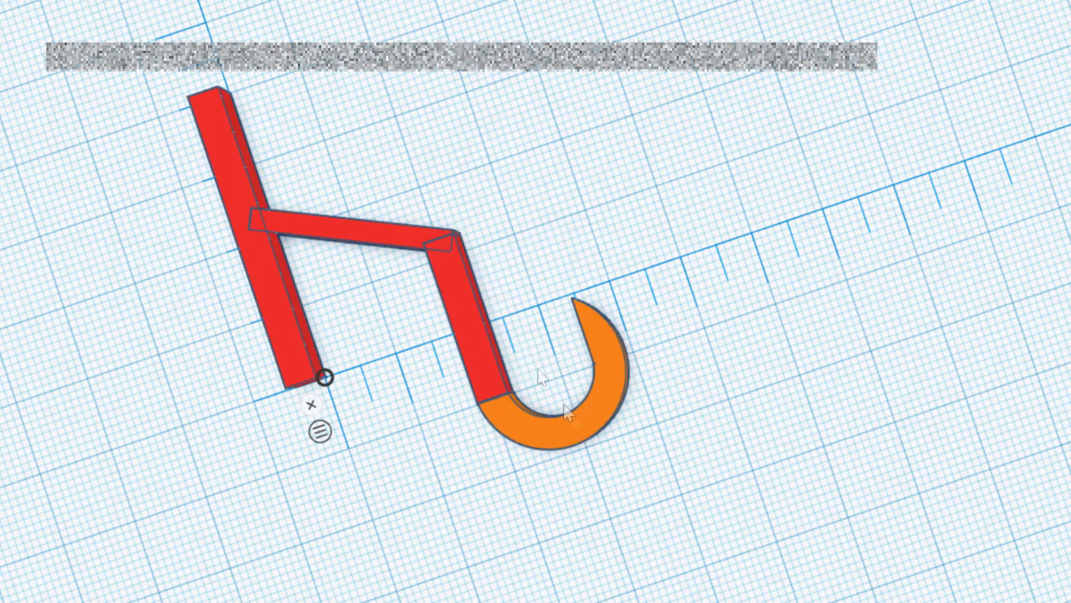
click(599, 326)
drag(534, 316, 532, 308)
click(523, 334)
Group the bars and the orange hook into one shape again
drag(66, 21, 935, 602)
key(ctrl+g)
click(494, 393)
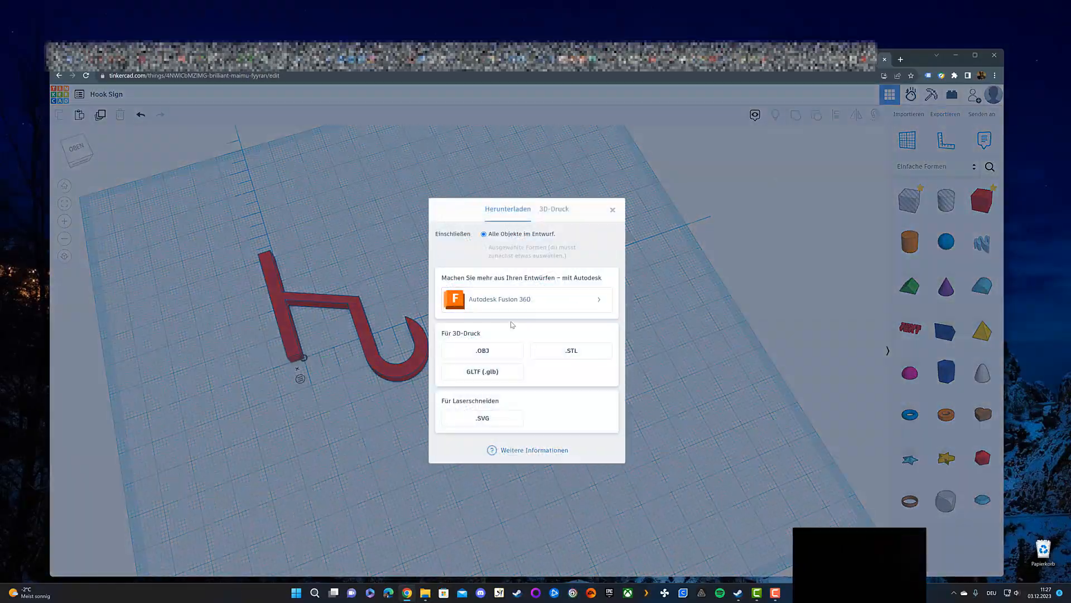
Export all objects in the design as an STL file and launch the Cura slicer
click(571, 350)
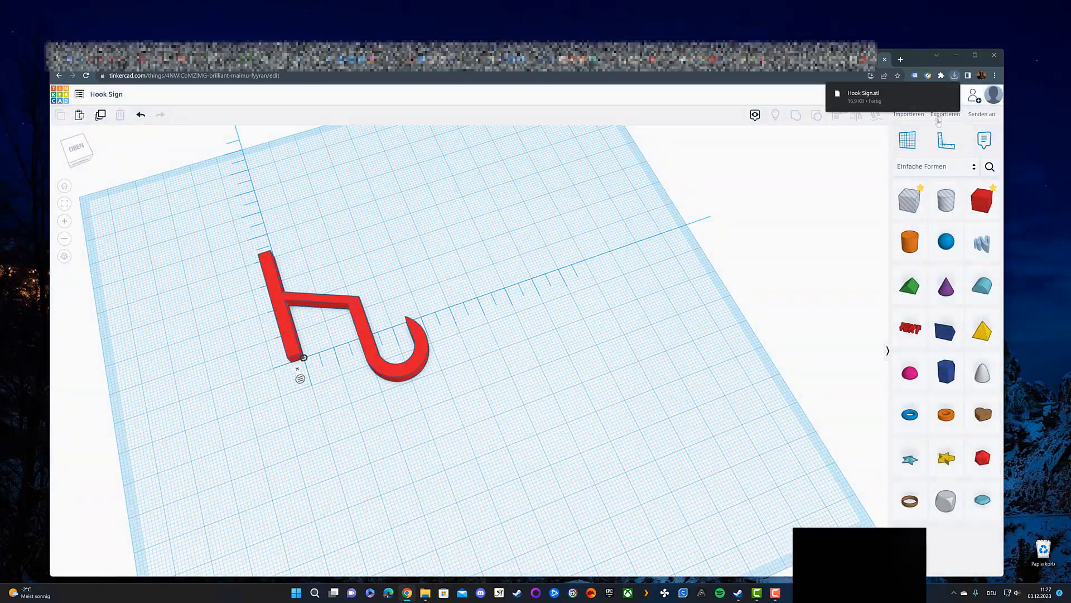
click(939, 97)
key(super)
text(cu)
key(Return)
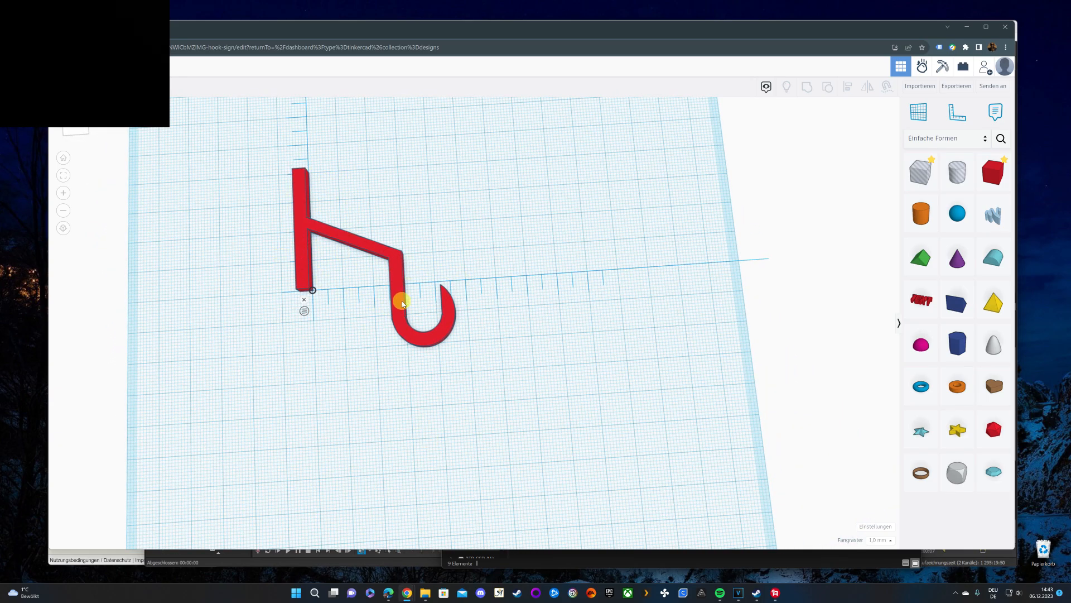
Ungroup the red hook model into its separate bars and the orange hook
right_drag(428, 272, 392, 188)
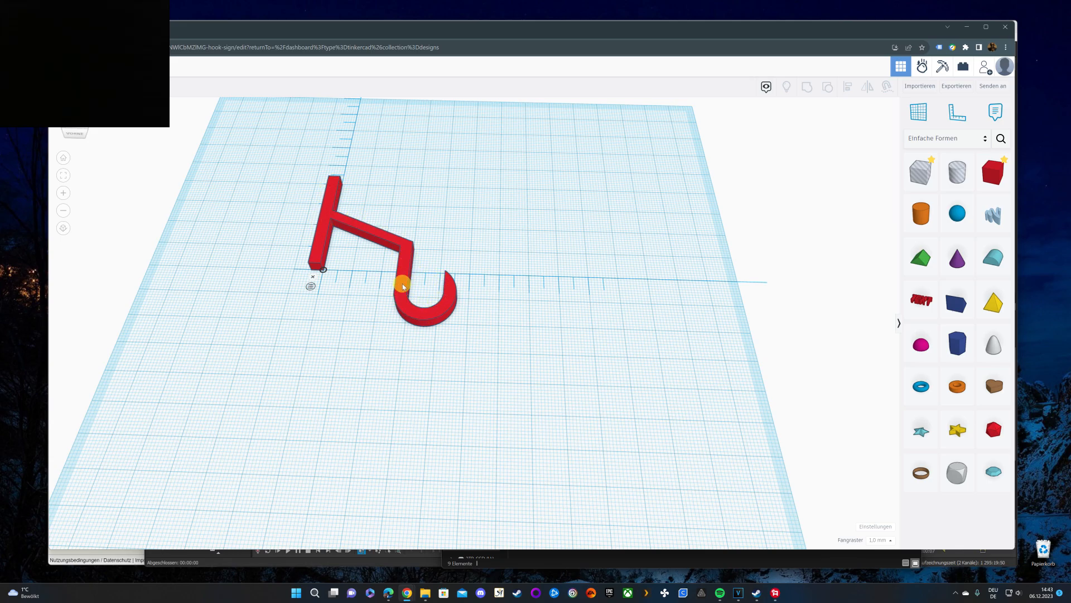
click(360, 225)
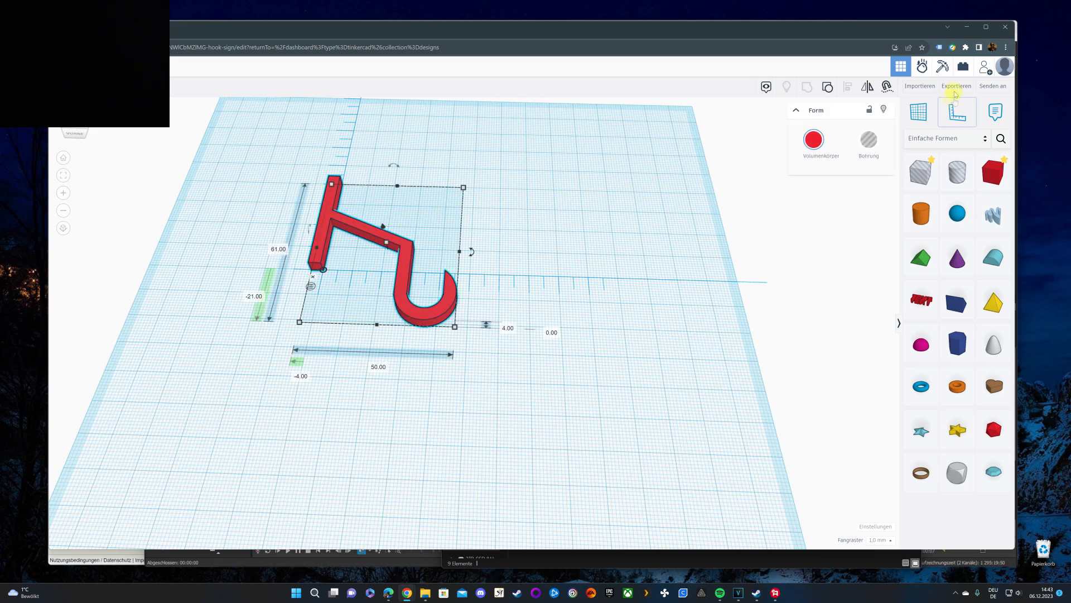
click(830, 87)
click(549, 229)
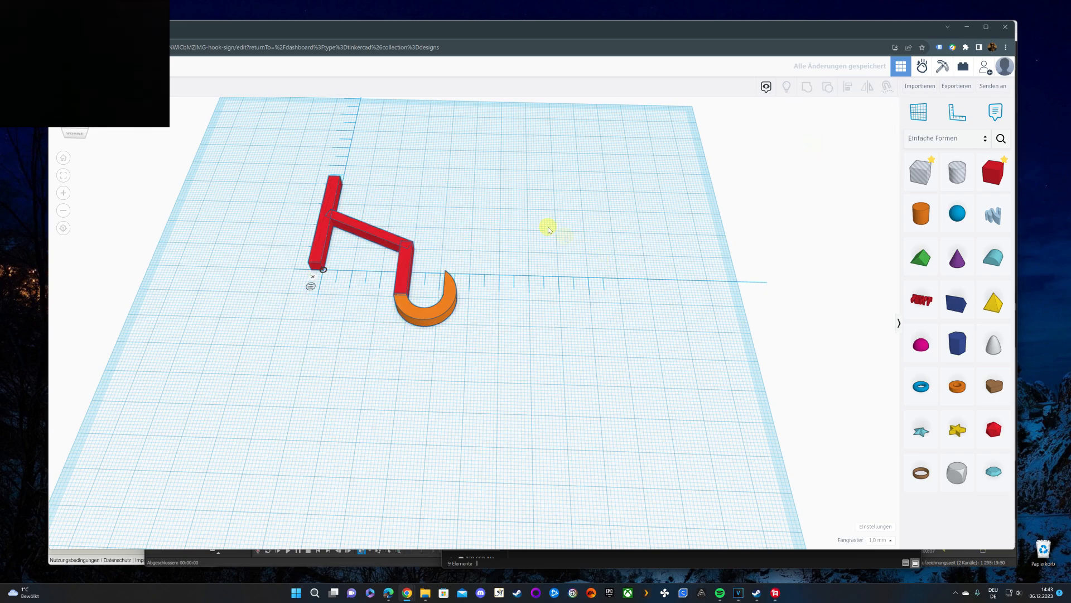
Reorient the diagonal bar so it slopes upward from the lower part of the vertical bar to its free end
click(366, 238)
right_drag(475, 185, 479, 148)
drag(375, 214, 386, 262)
click(473, 261)
right_drag(559, 235, 399, 244)
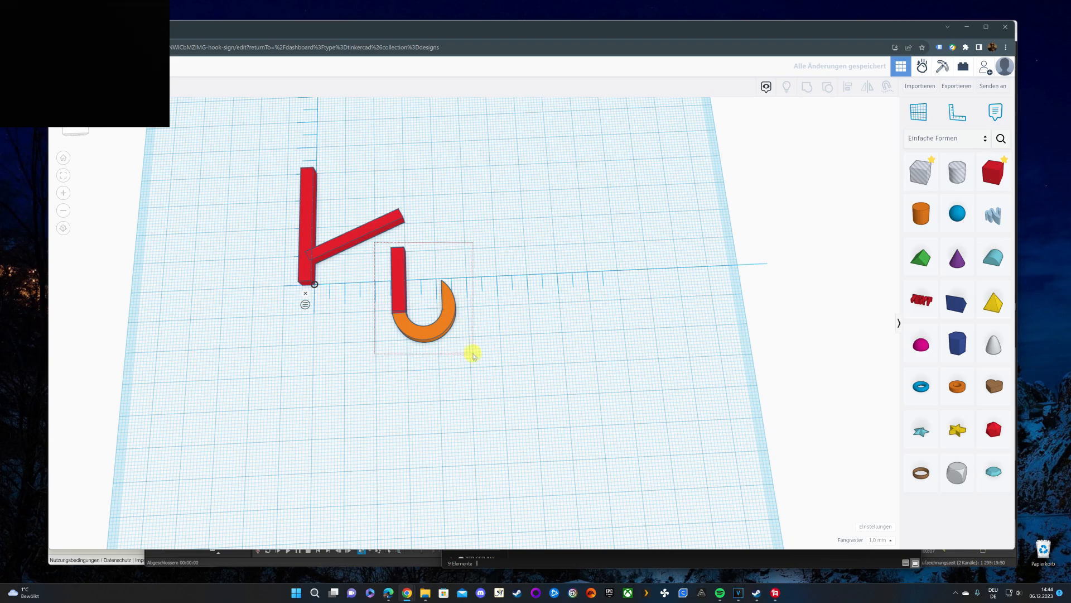
Move the hook-side bar and the orange hook together about 40 mm down, away from the diagonal bar
click(432, 321)
key(Down)
key(Down)
key(Down)
key(Down)
key(Down)
key(Down)
key(Down)
key(Down)
key(Down)
key(Down)
key(Down)
key(Down)
key(Down)
key(Down)
key(Down)
key(Down)
key(Down)
key(Down)
key(Down)
key(Down)
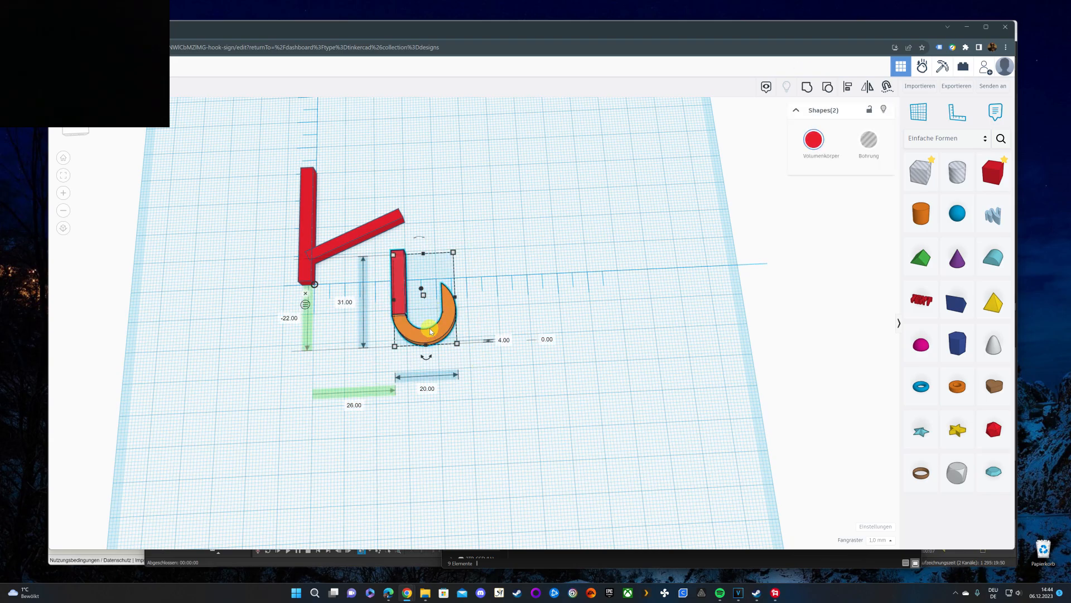
key(Down)
key(Down)
key(Down)
key(Down)
key(Down)
key(Down)
key(Down)
key(Down)
key(Down)
key(Down)
key(Down)
key(Down)
key(Down)
key(Down)
key(Down)
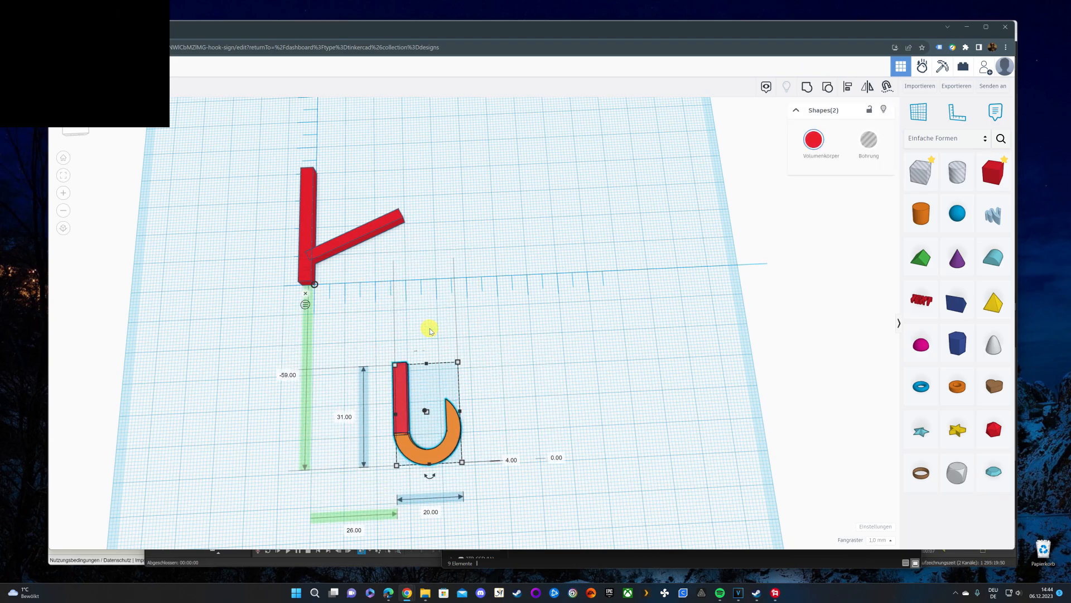
key(Up)
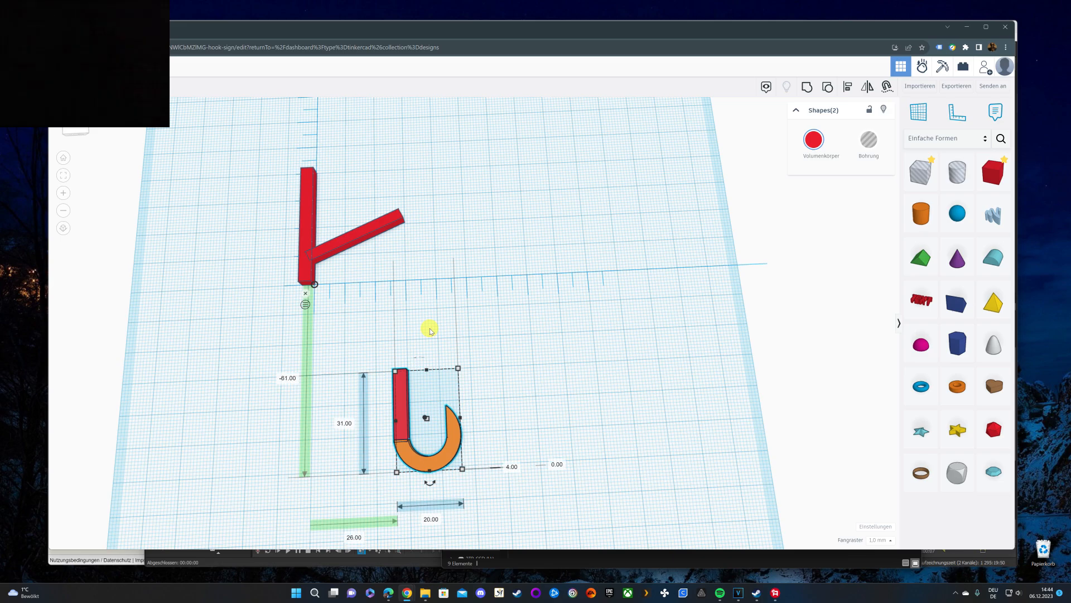
click(429, 331)
Lengthen the bar above the orange hook upward until it meets the free end of the diagonal bar
click(405, 375)
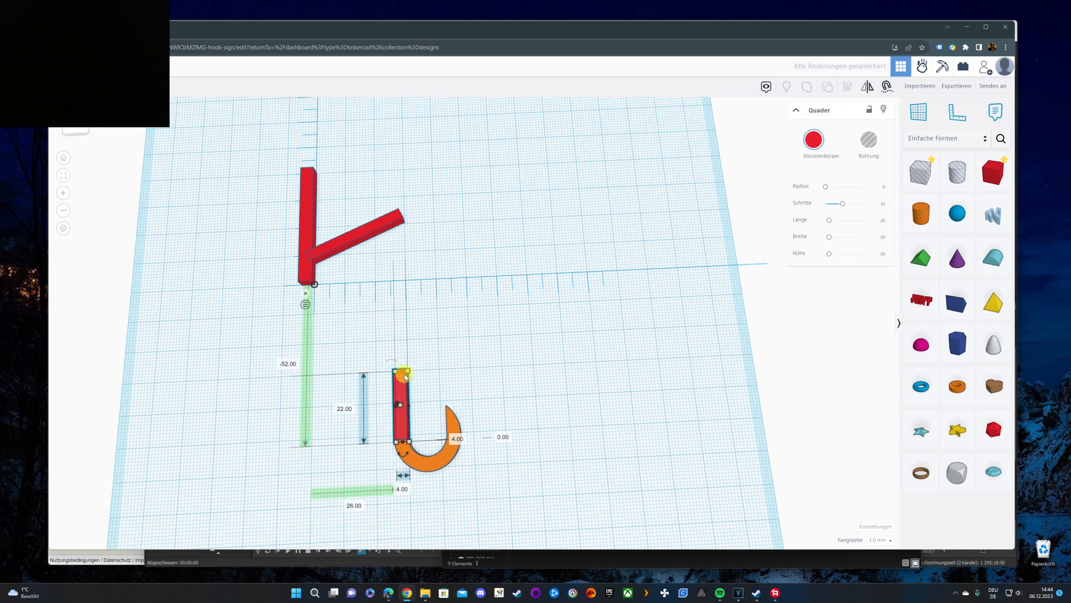
drag(404, 373, 399, 216)
click(523, 202)
Place a 20 mm box hole over the diagonal bar's protruding upper tip and move the separate vertical bar 8 mm down
click(934, 174)
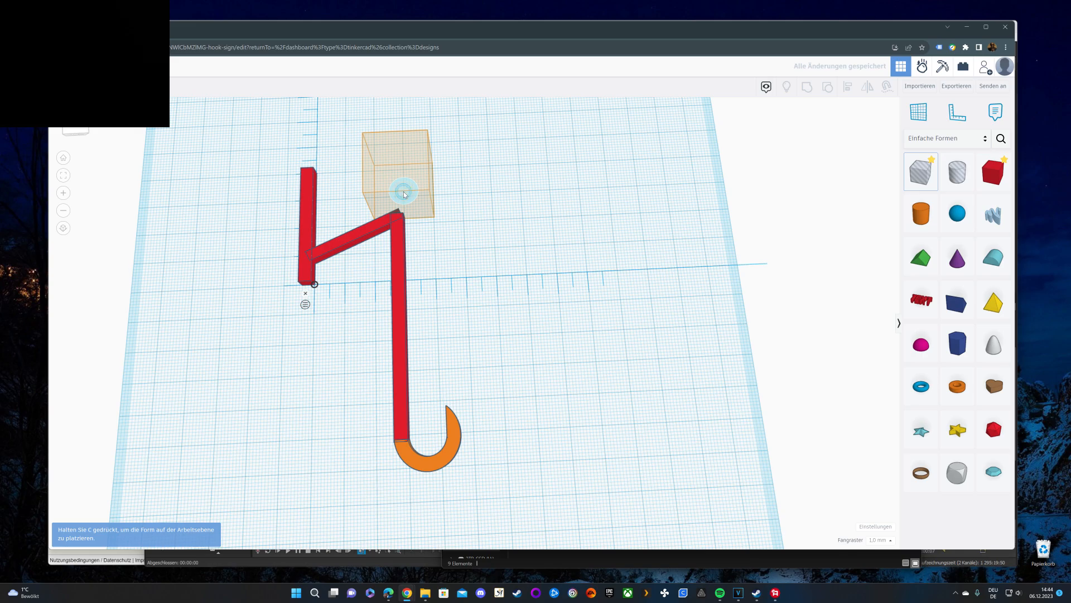
click(404, 193)
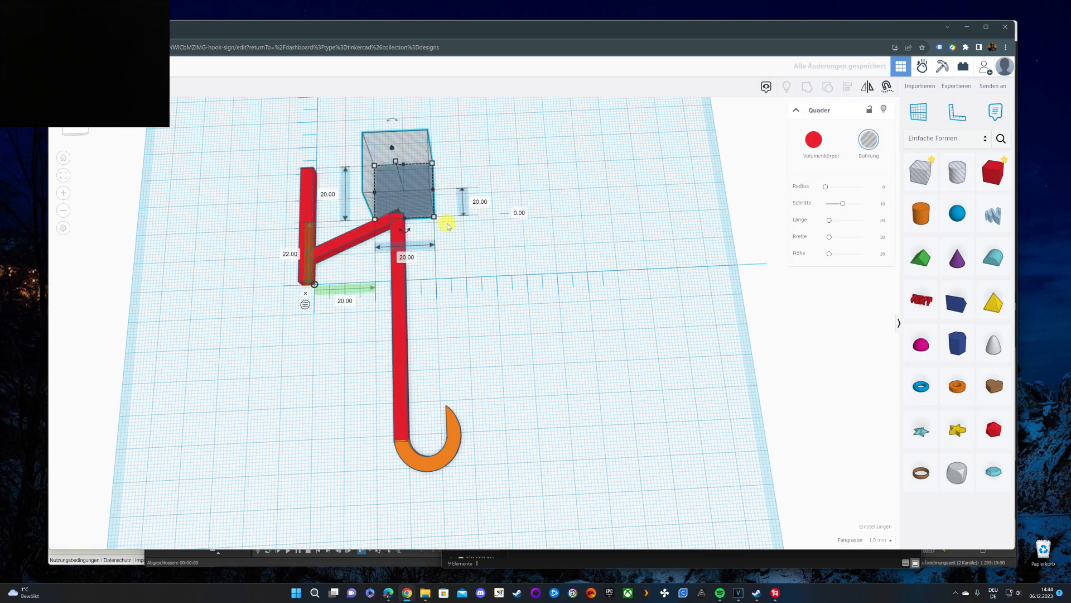
click(304, 196)
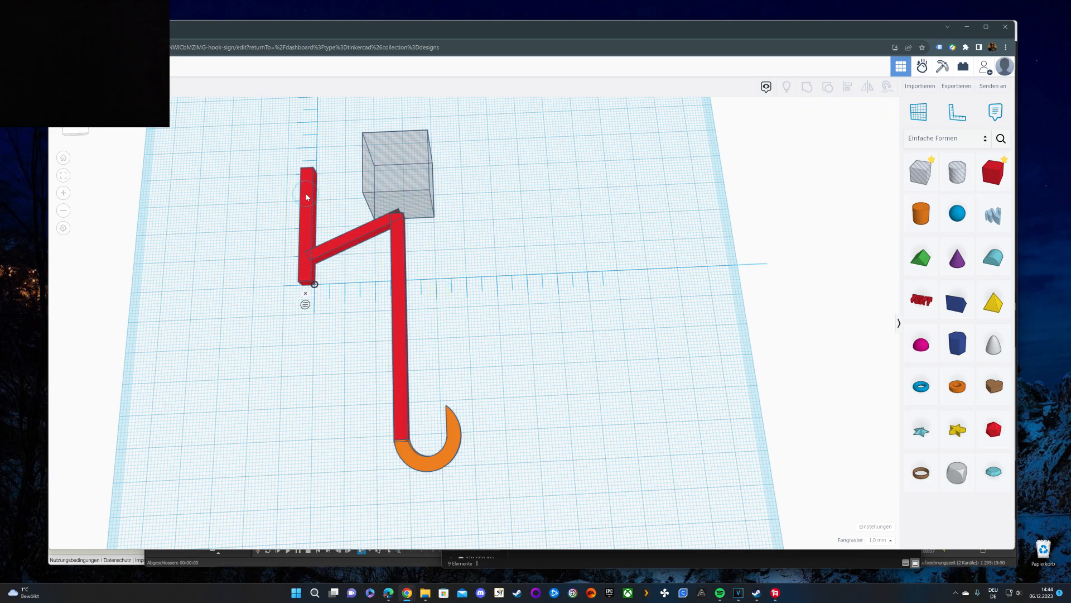
drag(304, 200, 307, 218)
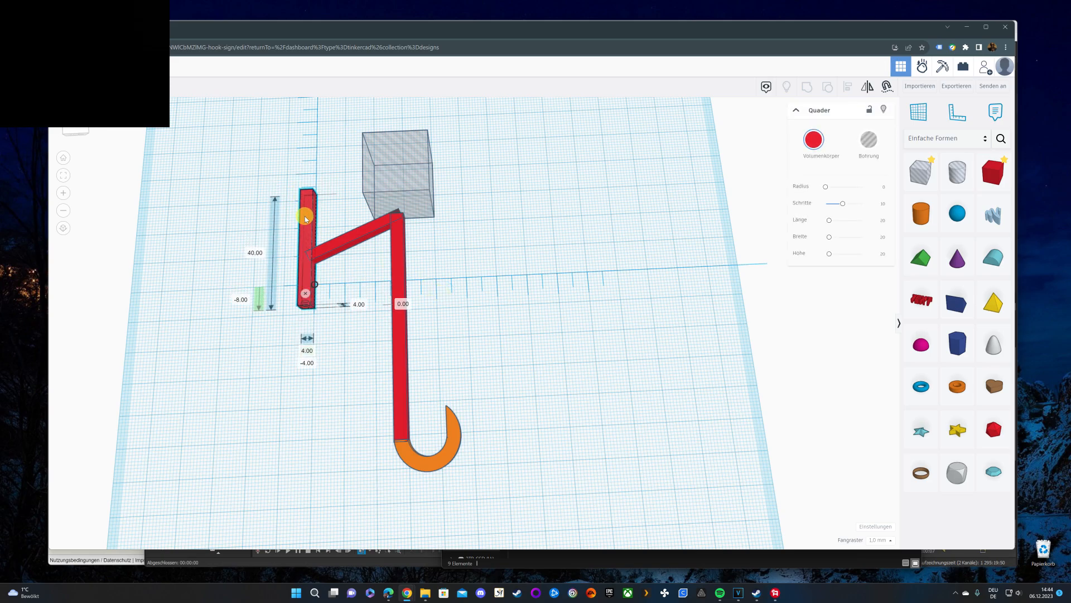
Group all five shapes, including the box hole, into one trimmed hook
drag(244, 129, 618, 493)
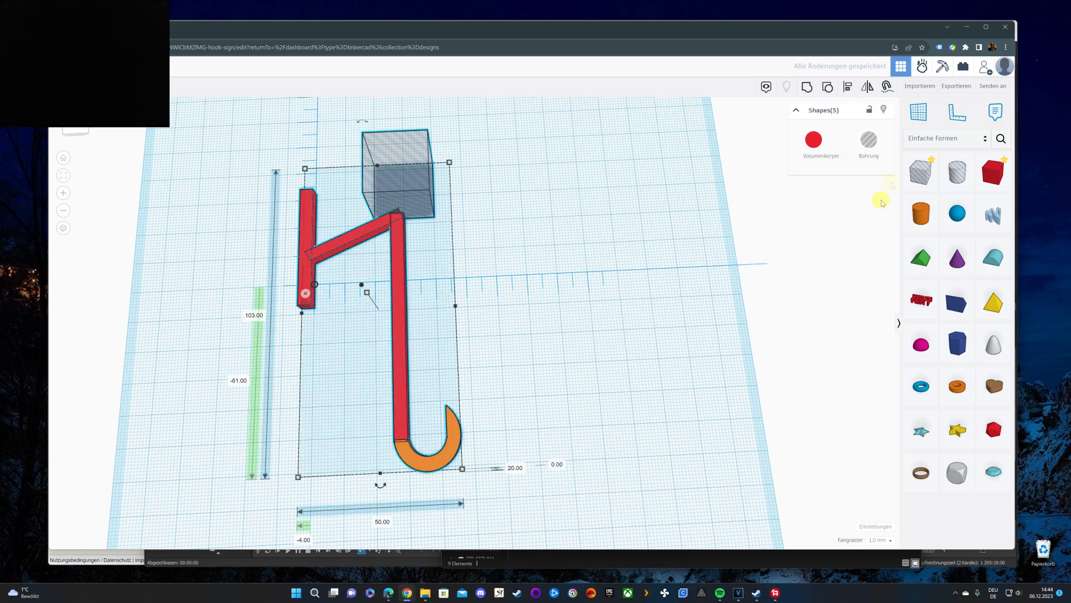
click(807, 86)
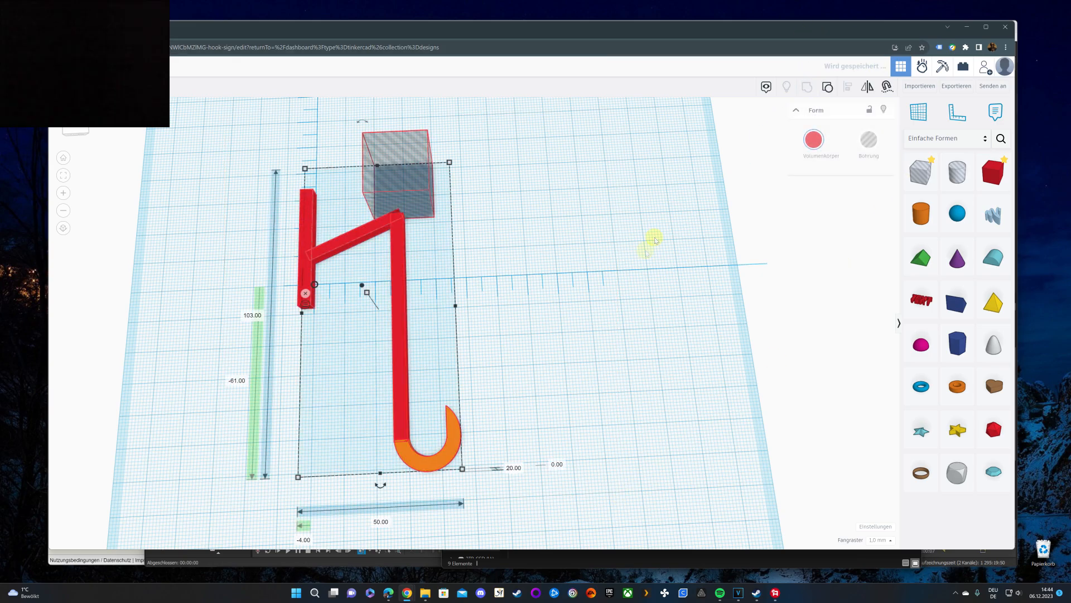
click(623, 201)
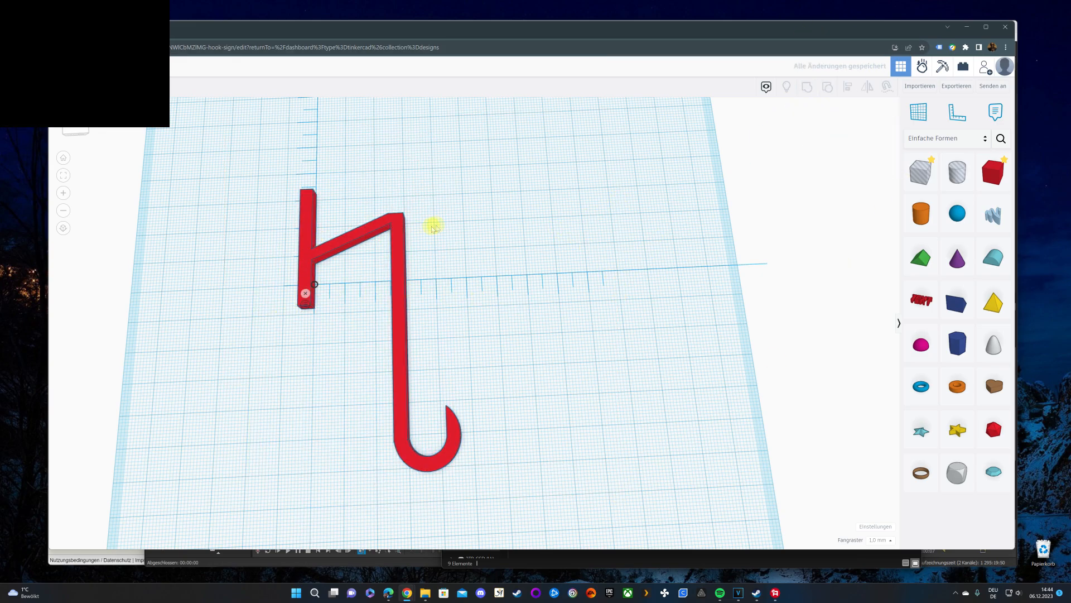